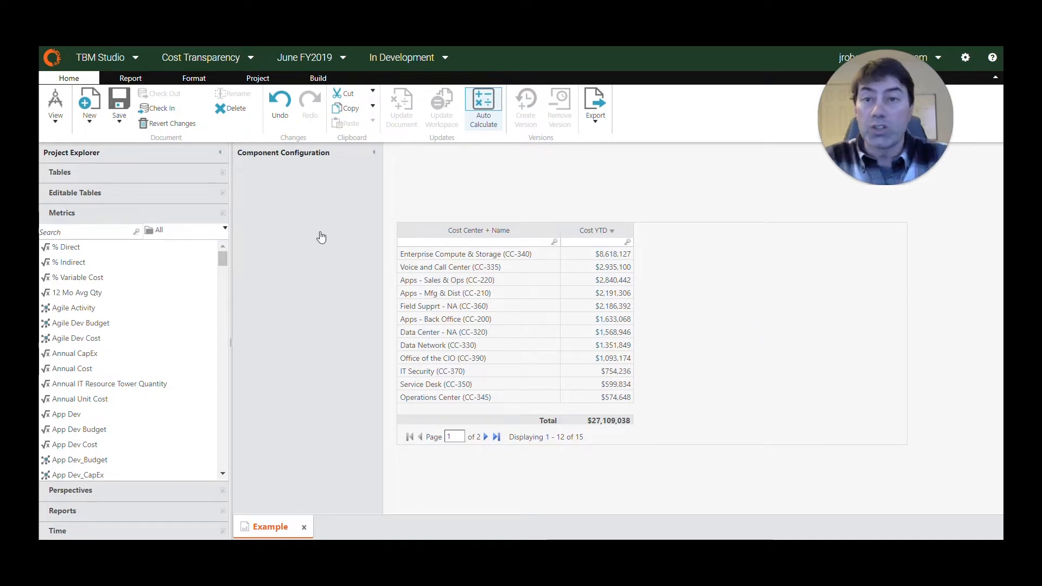
# - Create a new metric named Annual Budget
pyautogui.click(89, 111)
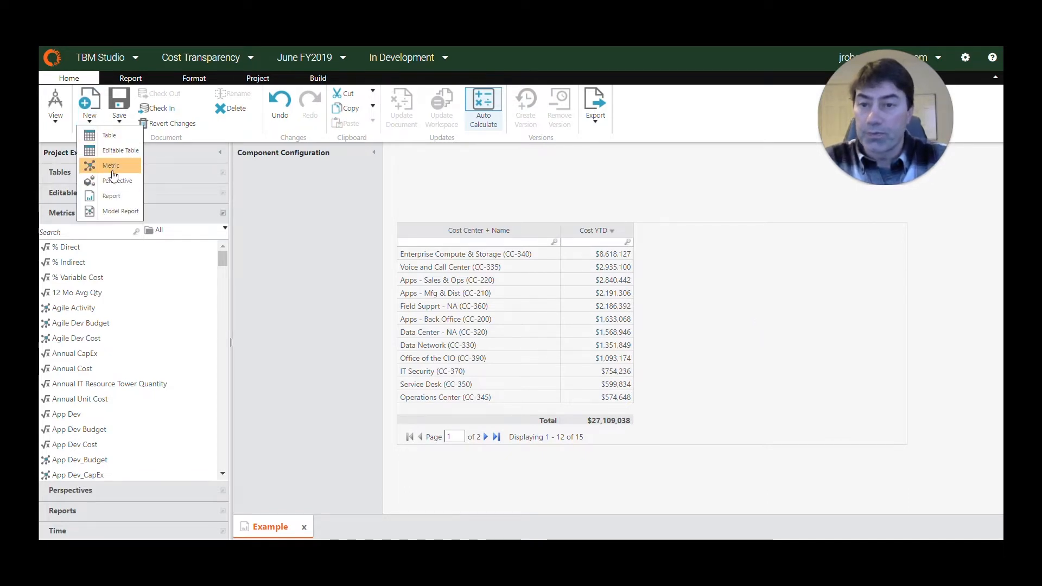
pyautogui.click(110, 165)
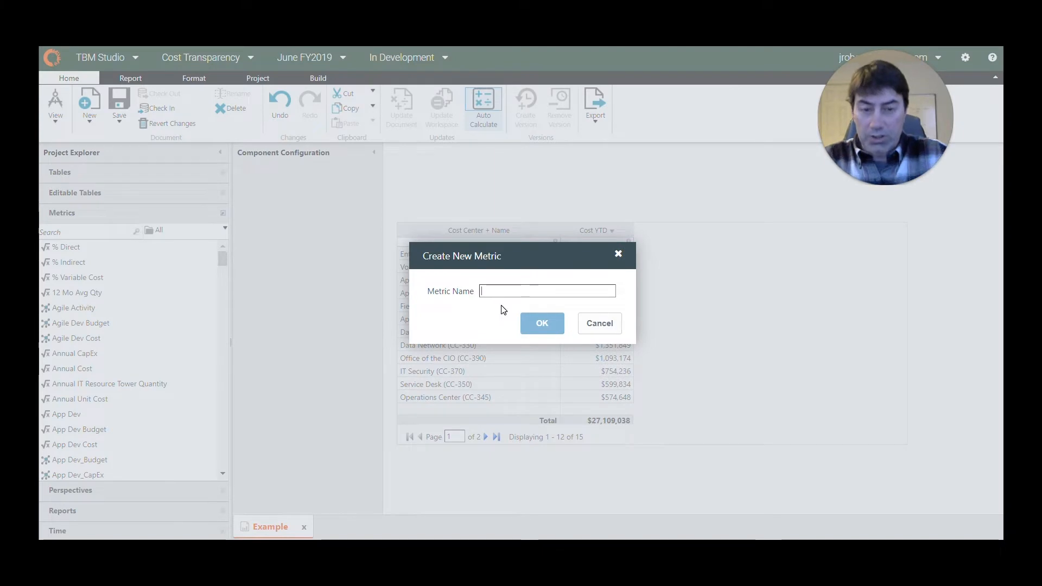
pyautogui.write('Annual Budget')
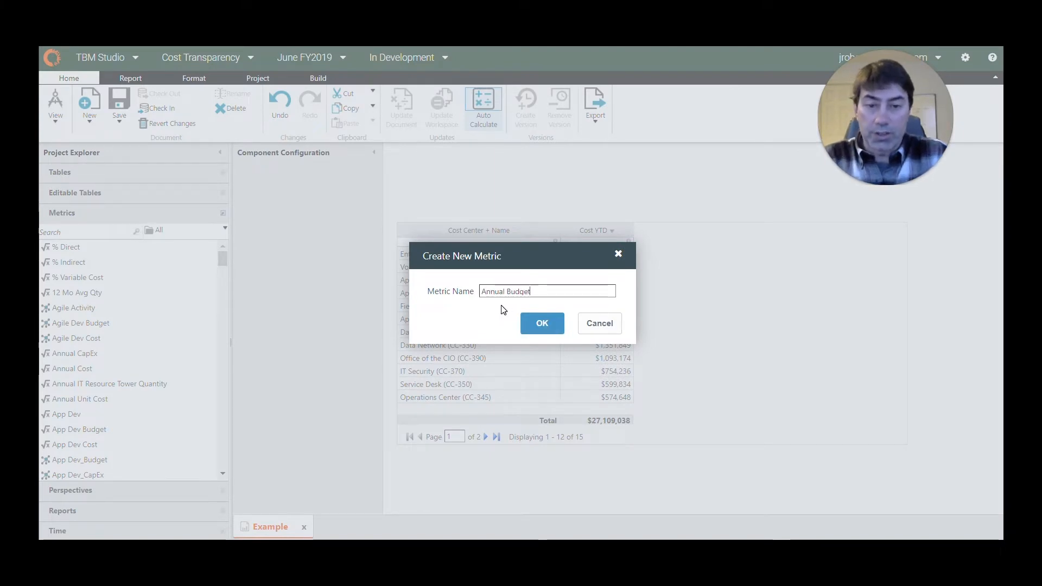
pyautogui.click(532, 321)
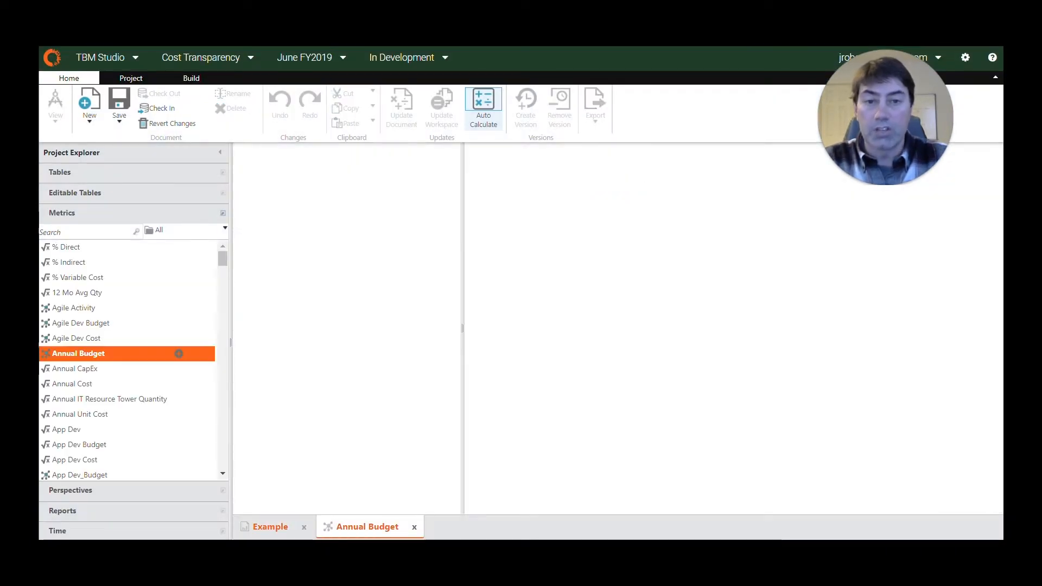
# - Set the Annual Budget metric's model type to Calculated and its metric type to Costing
pyautogui.click(324, 216)
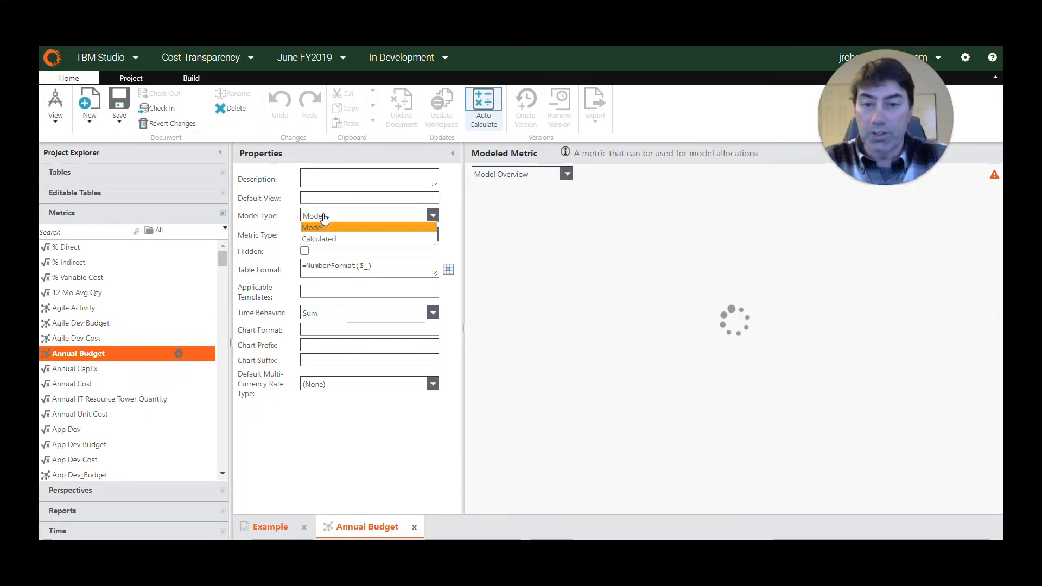
pyautogui.click(319, 239)
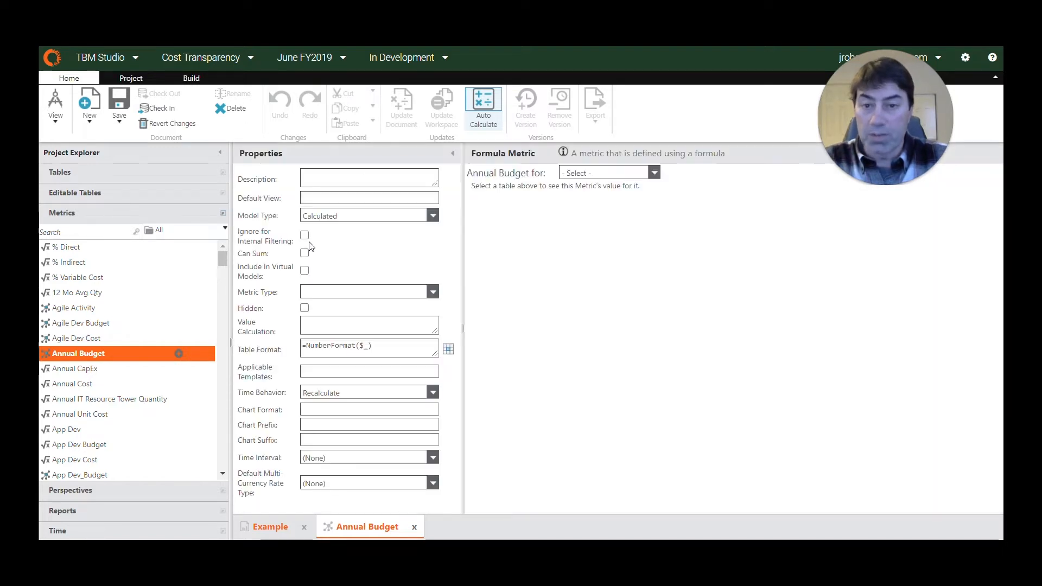
pyautogui.click(345, 293)
pyautogui.click(345, 304)
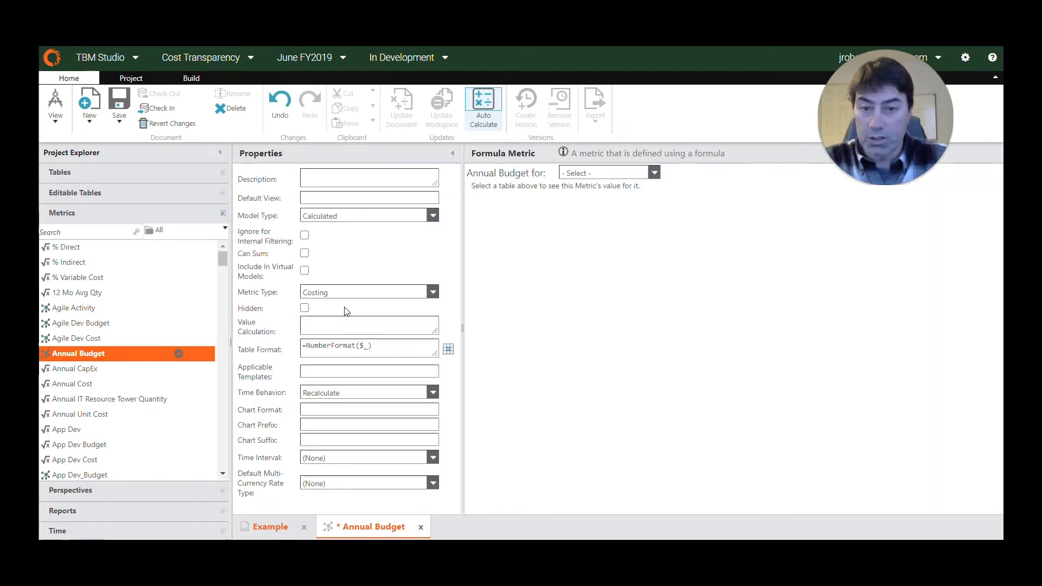
# - Set the Annual Budget metric's table format to Currency with 0 decimal places
pyautogui.click(448, 349)
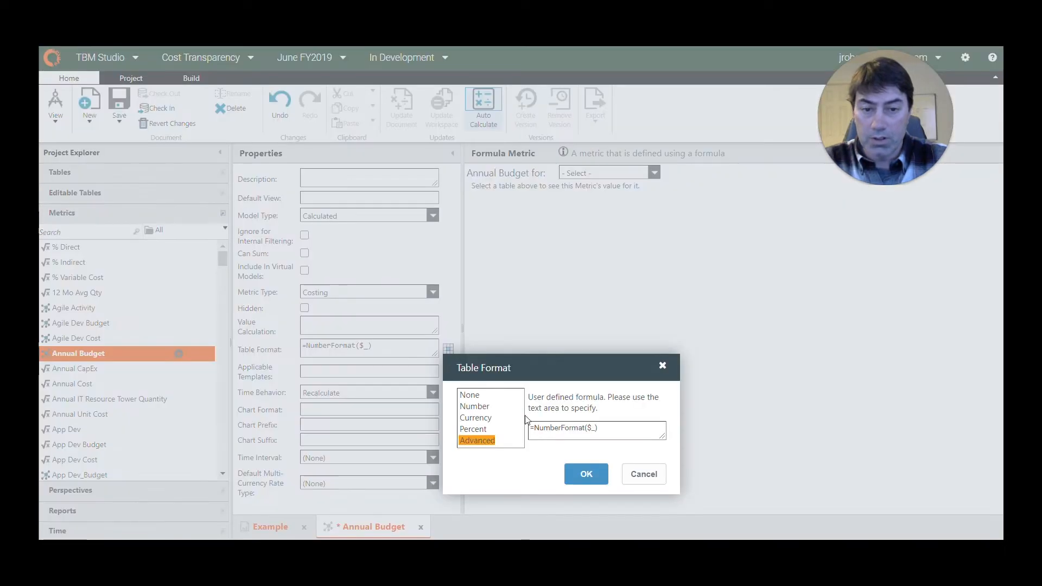
pyautogui.click(481, 418)
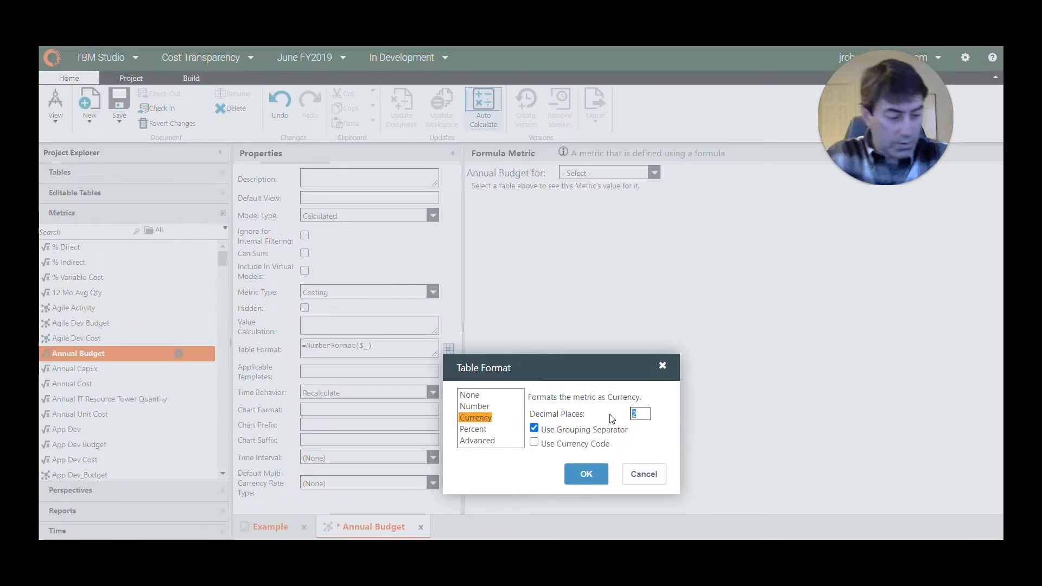
pyautogui.click(586, 474)
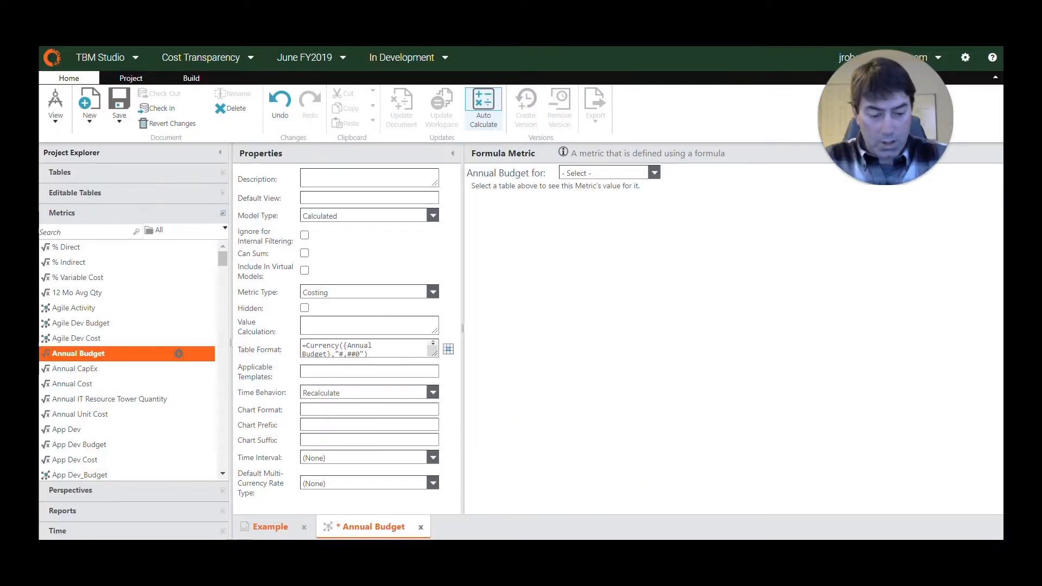
# - Enter =Annual(Budget) as the Annual Budget metric's value calculation and save the metric
pyautogui.write('=Annu')
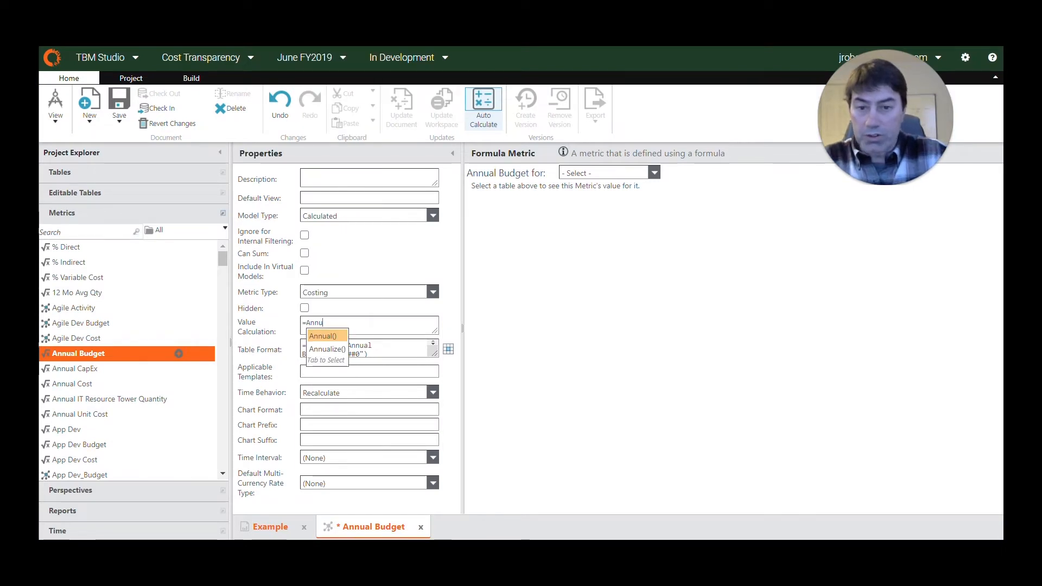
pyautogui.press('Tab')
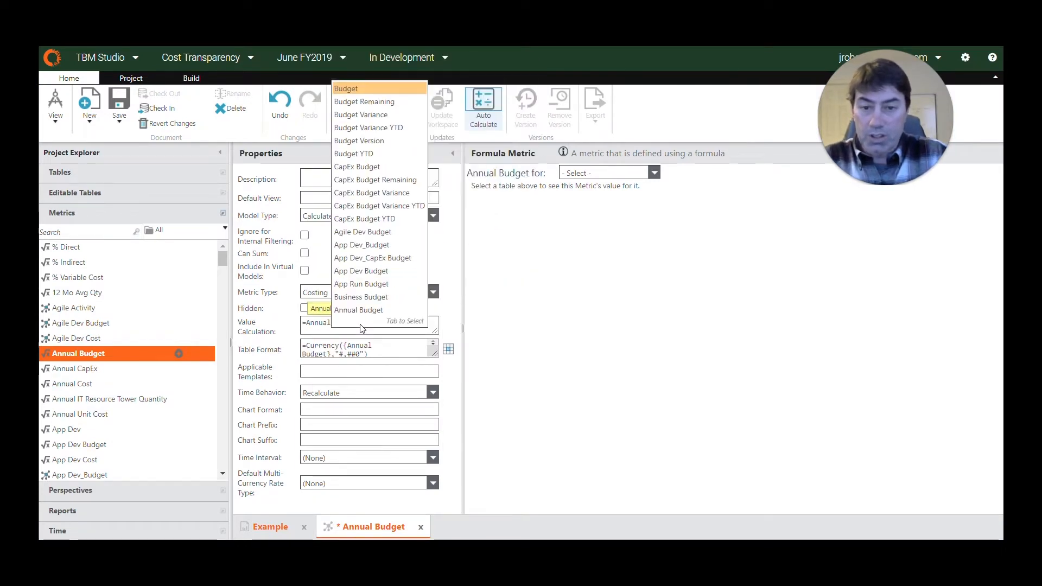
pyautogui.press('Tab')
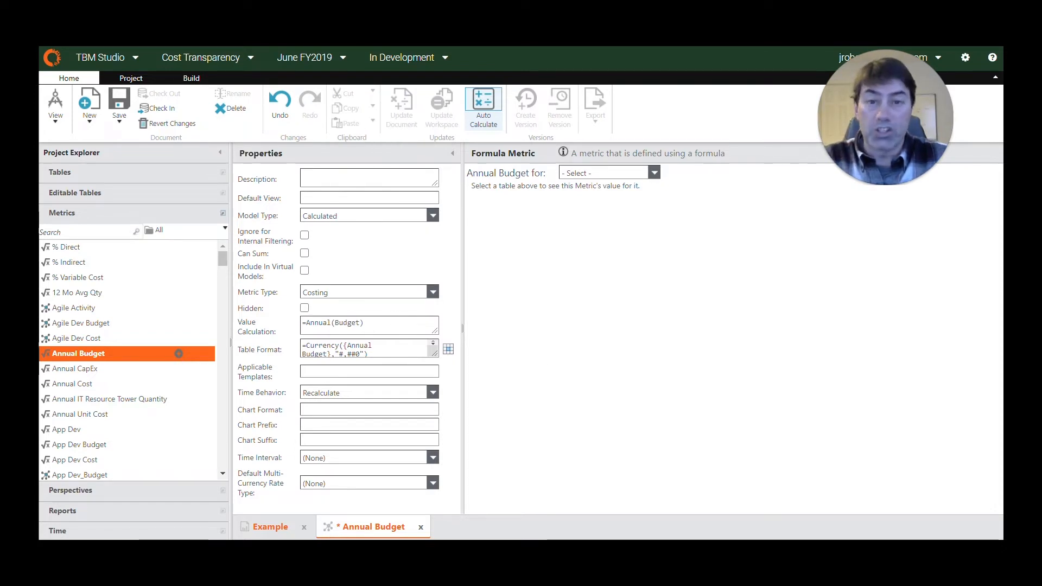
pyautogui.click(119, 104)
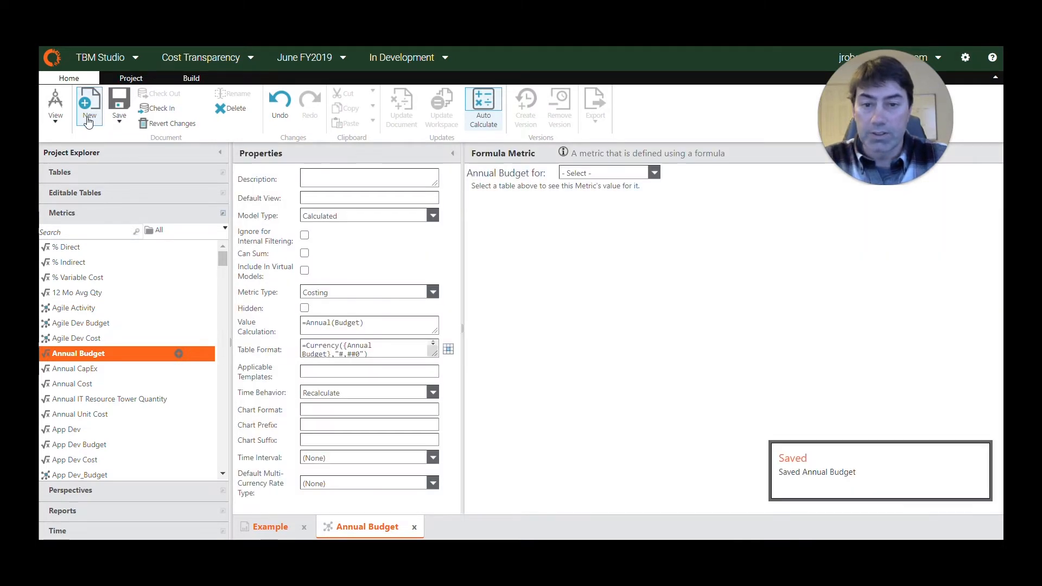
# - Create another new metric named Future Budget
pyautogui.click(88, 120)
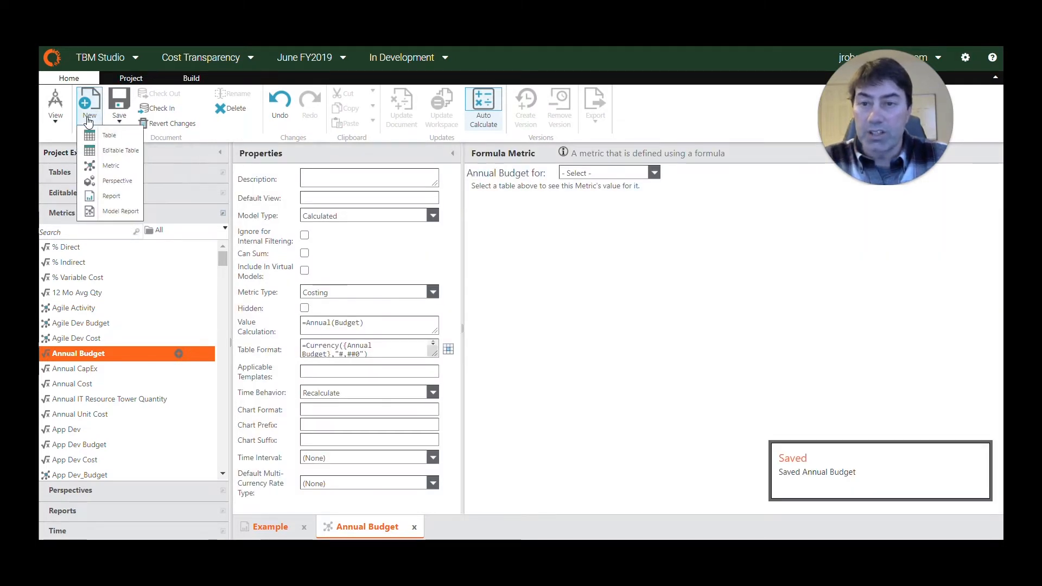
pyautogui.click(108, 163)
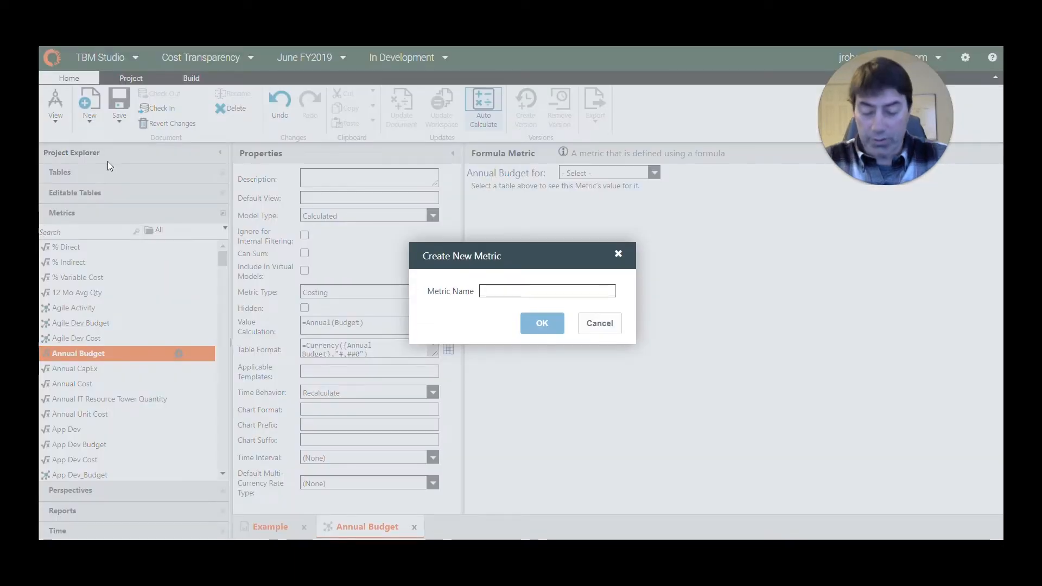
pyautogui.write('Future')
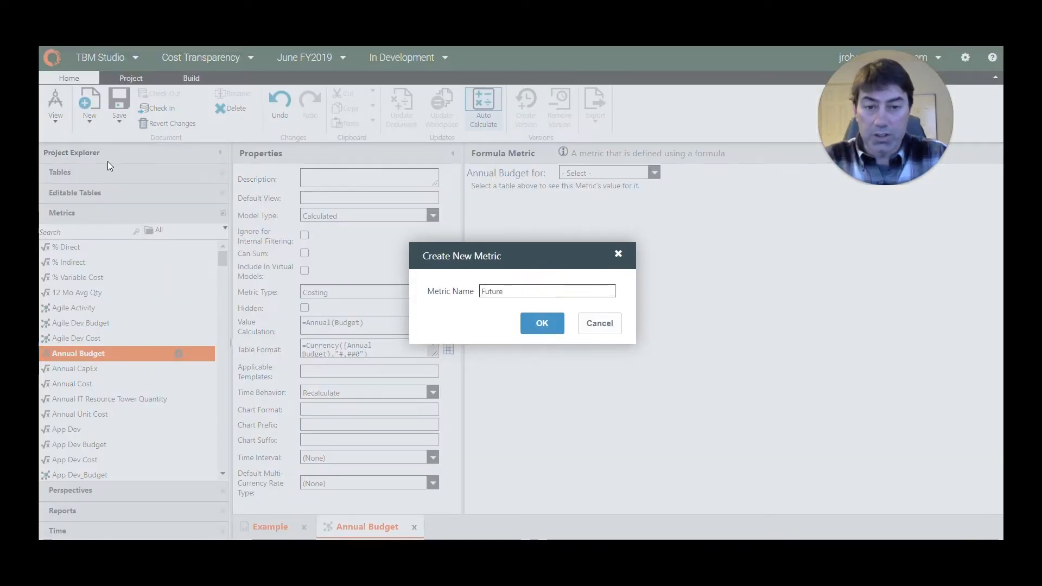
pyautogui.write(' Budget')
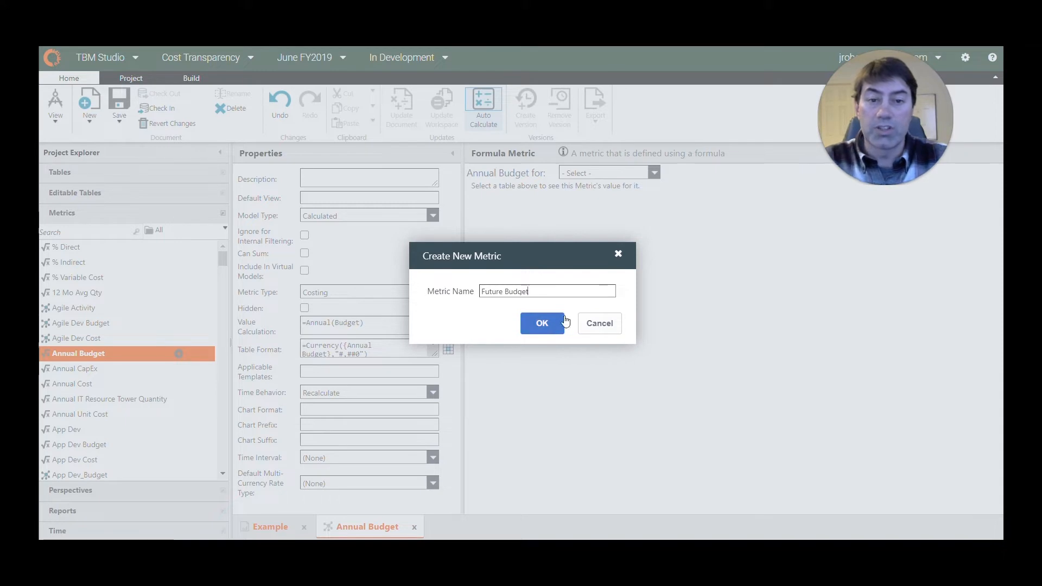
pyautogui.click(542, 324)
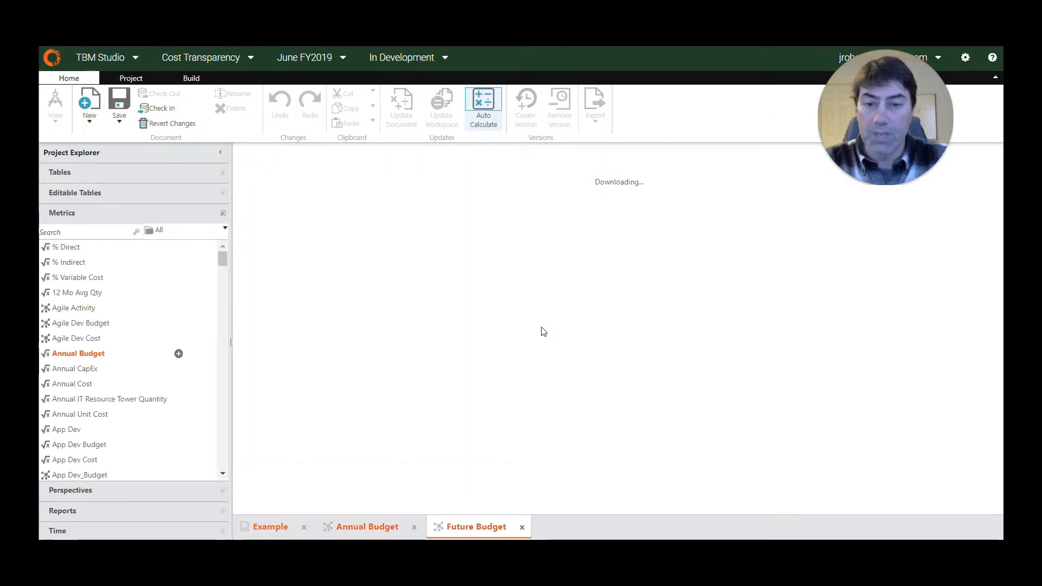
# - Set the Future Budget metric's model type to Calculated and its metric type to Costing
pyautogui.click(338, 216)
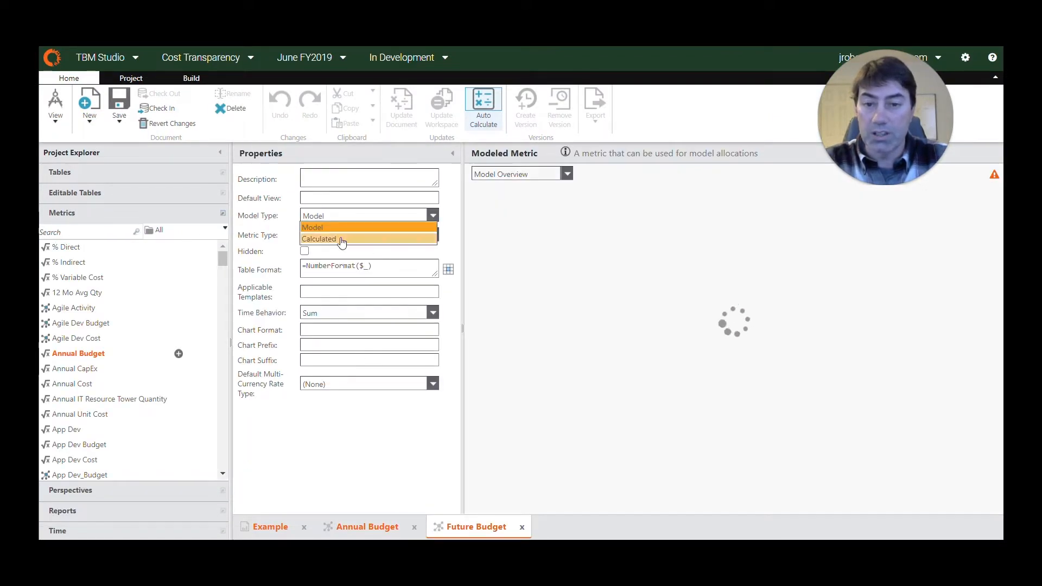
pyautogui.click(342, 239)
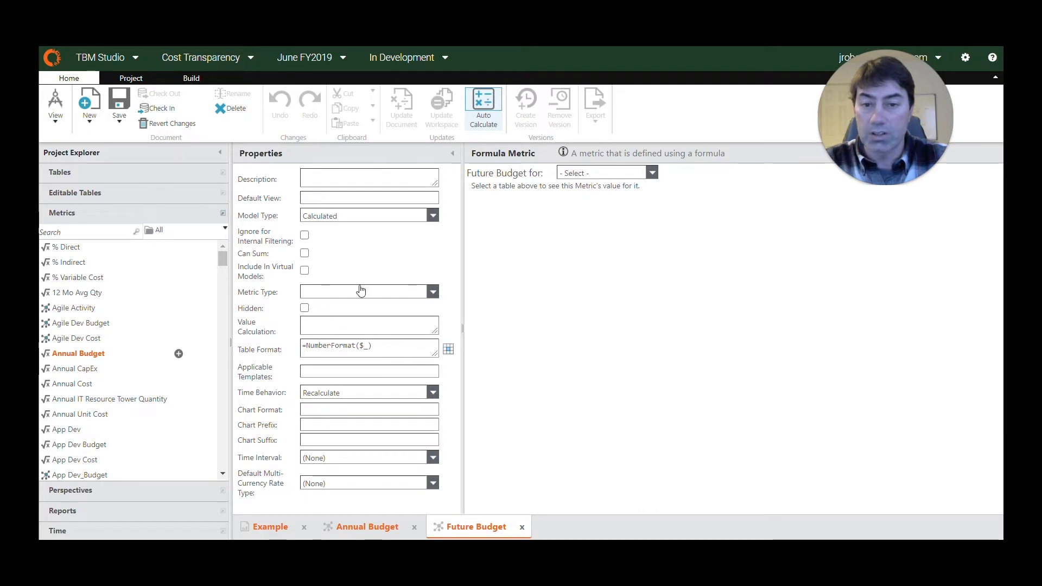
pyautogui.click(361, 291)
pyautogui.click(339, 300)
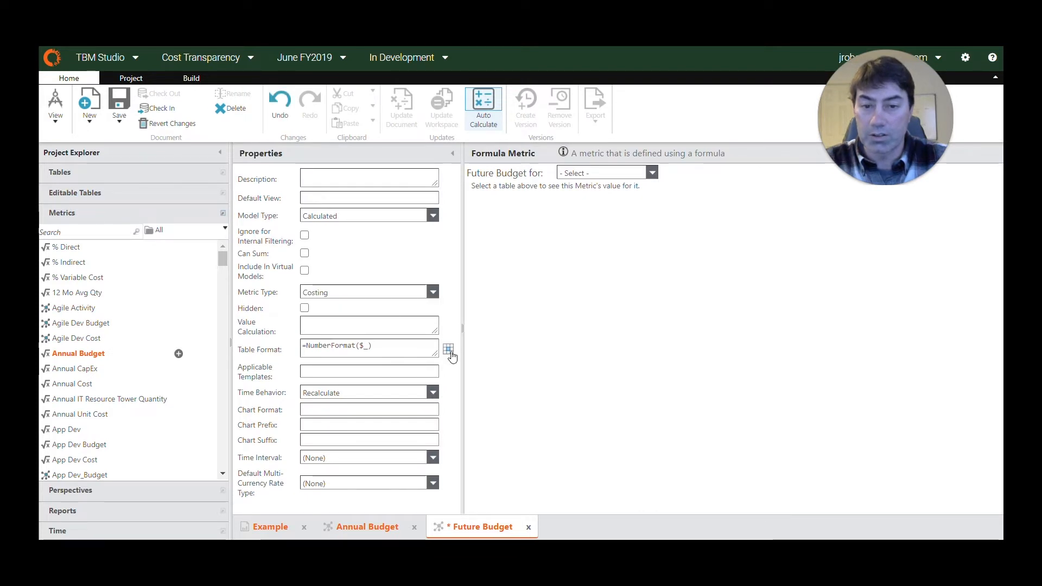
# - Set the Future Budget metric's table format to Currency with 0 decimal places
pyautogui.click(448, 350)
pyautogui.click(473, 418)
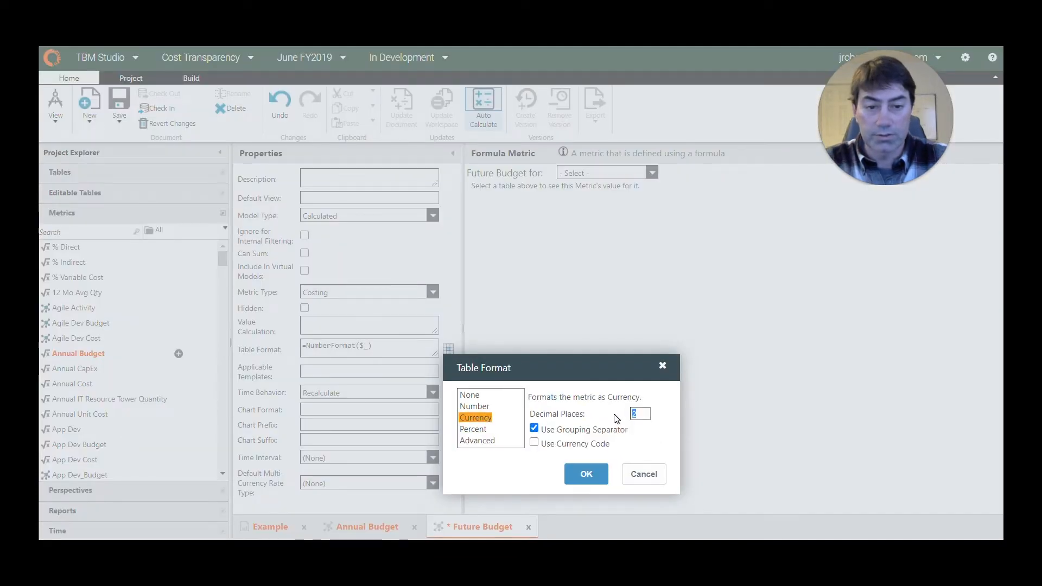
pyautogui.click(586, 474)
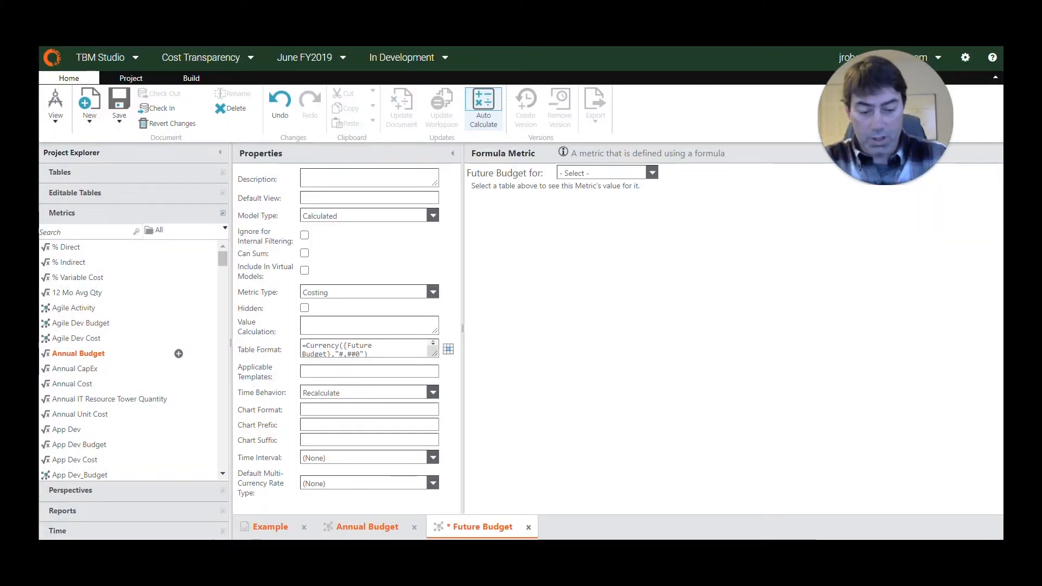
# - Enter =Annual Budget - Budget YTD as the Future Budget metric's value calculation and save the metric
pyautogui.write('=')
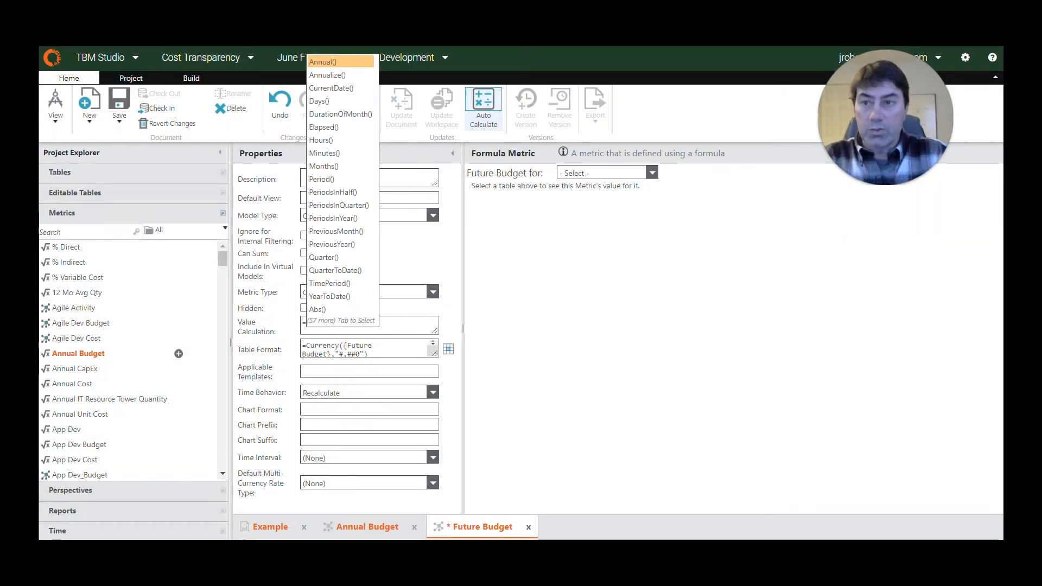
pyautogui.write('annu')
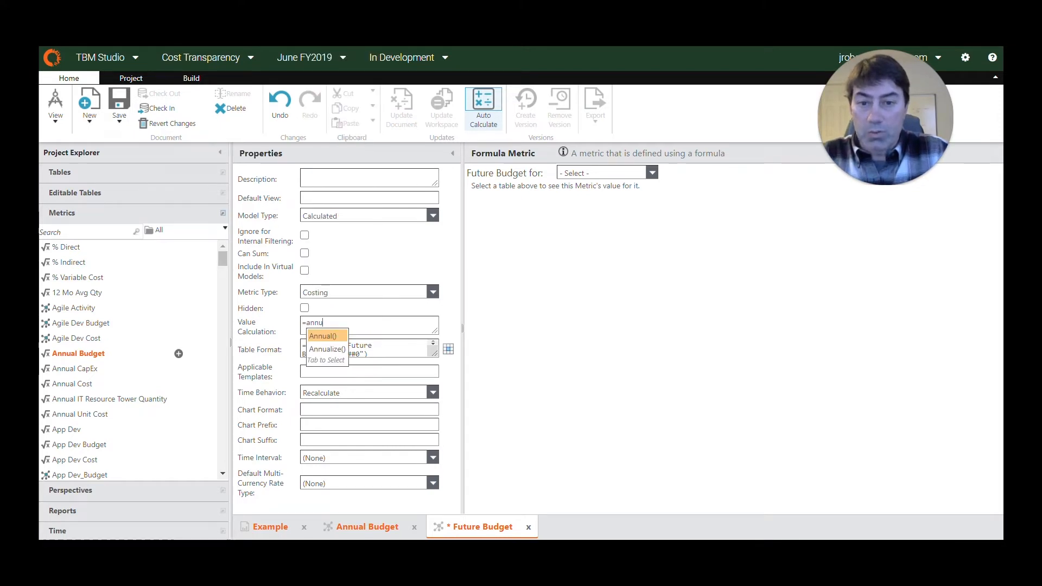
pyautogui.press('BackSpace')
pyautogui.press('BackSpace')
pyautogui.press('BackSpace')
pyautogui.press('BackSpace')
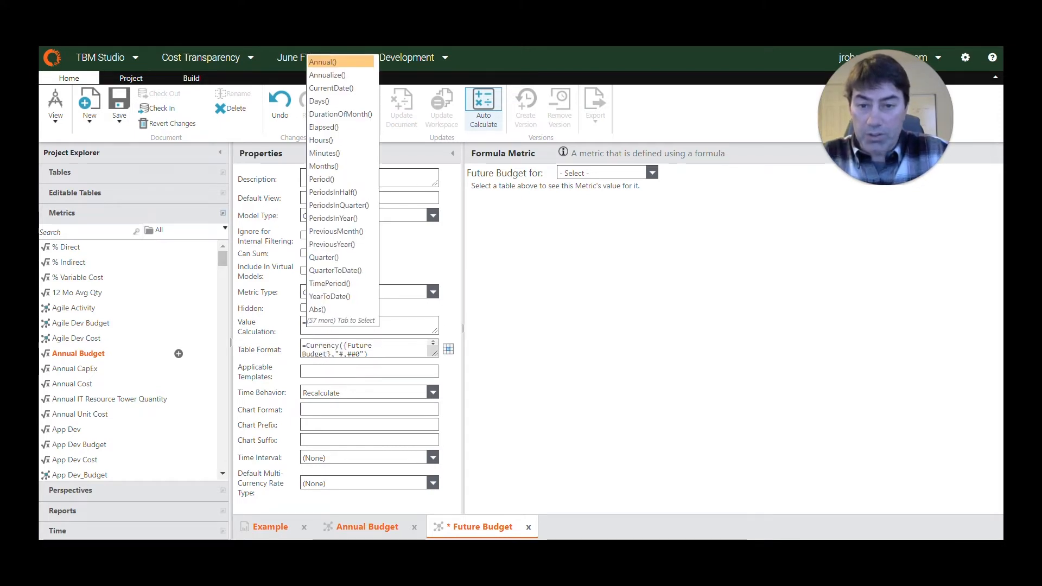
pyautogui.write('Annual Budg')
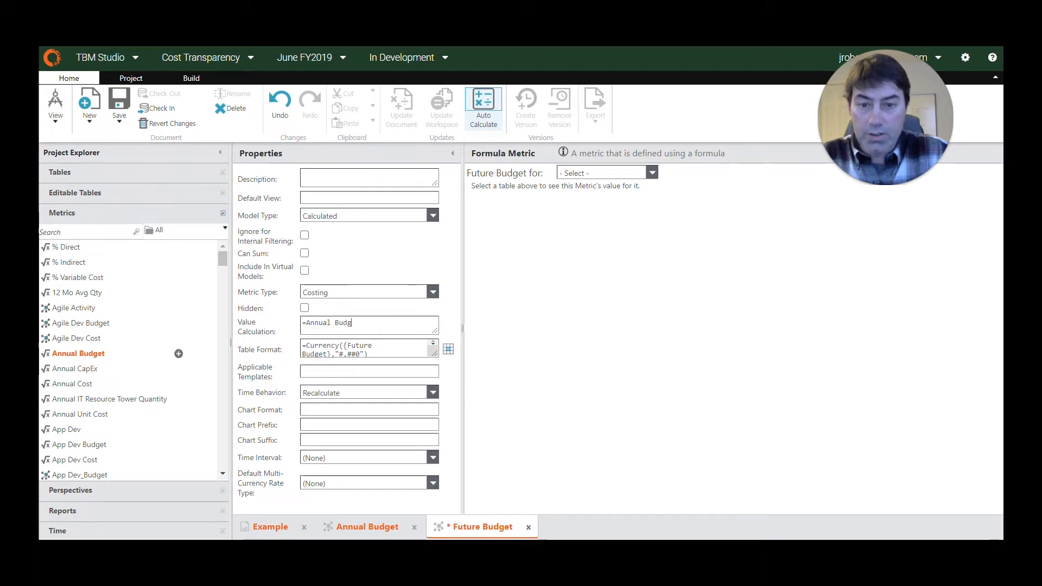
pyautogui.write('et ')
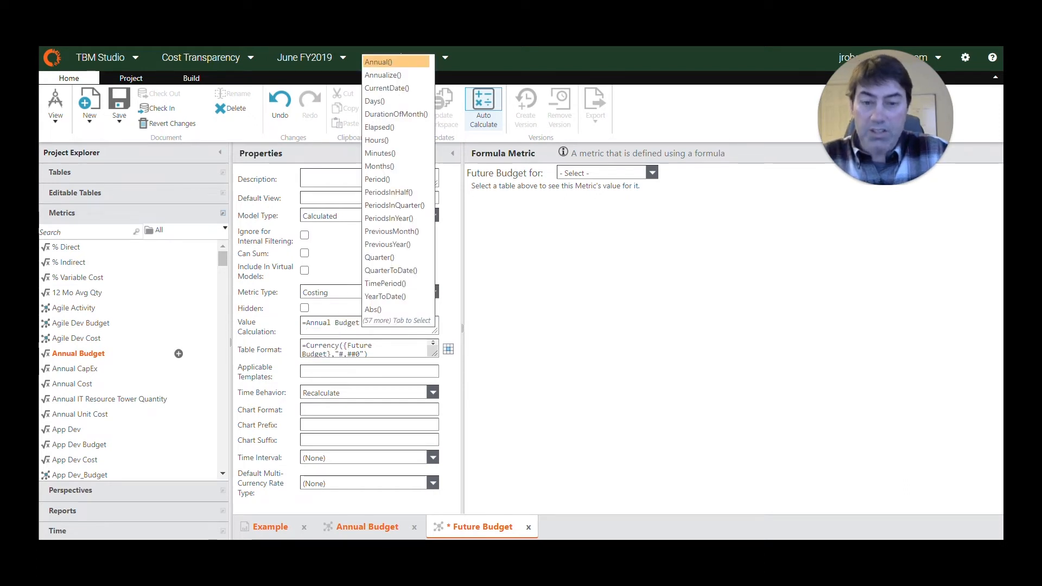
pyautogui.write('- Budget YTD')
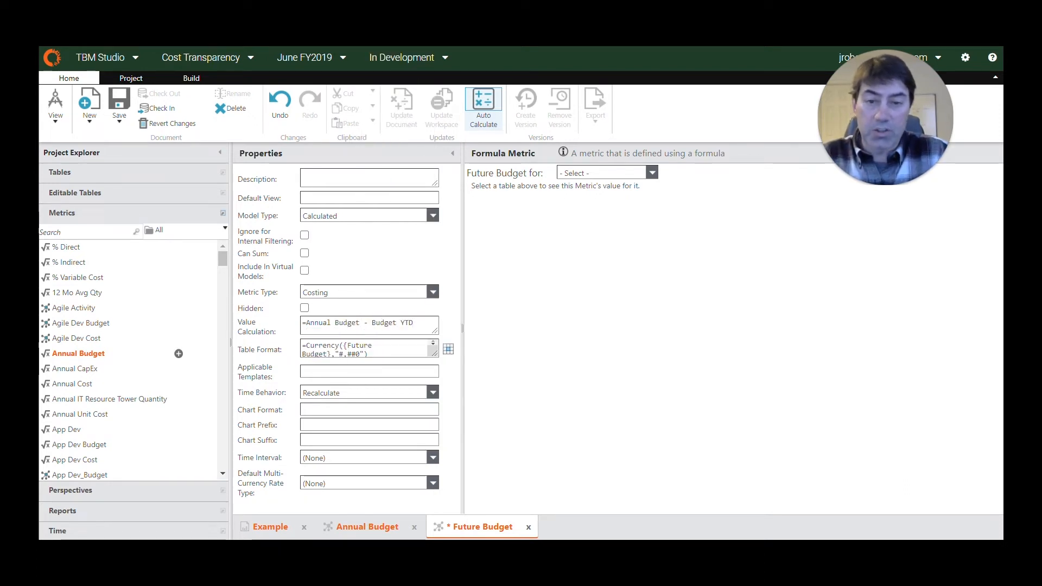
pyautogui.hotkey('ctrl', 's')
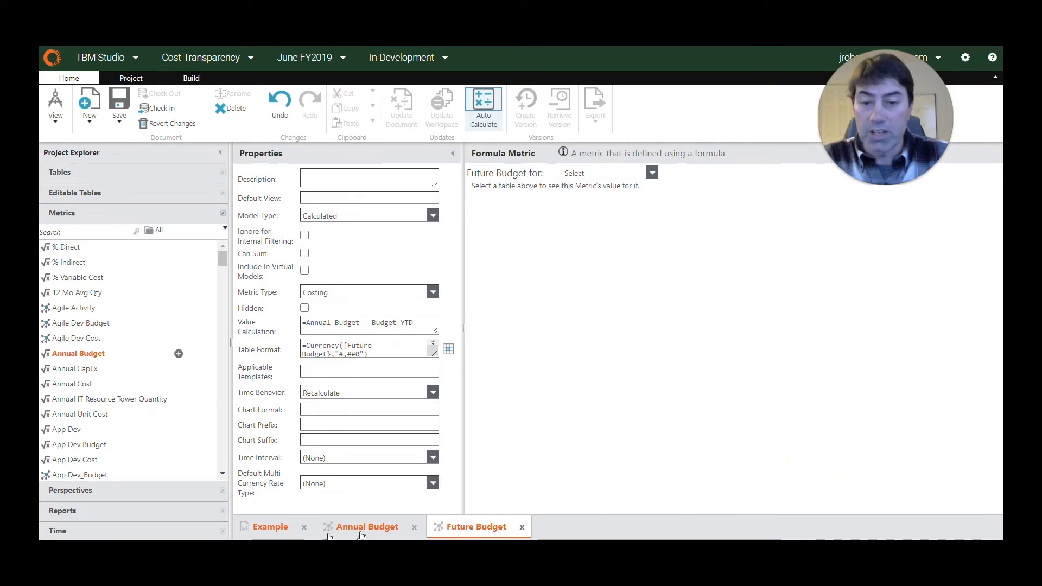
# - In the Example report's cost center table, replace the Cost YTD value with the Annual Budget metric
pyautogui.click(267, 527)
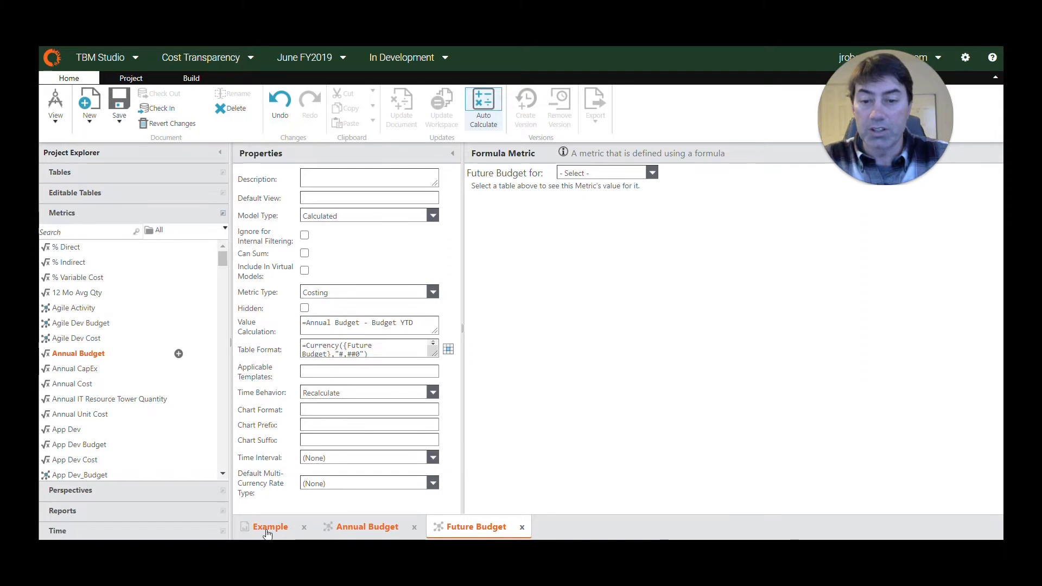
pyautogui.click(697, 415)
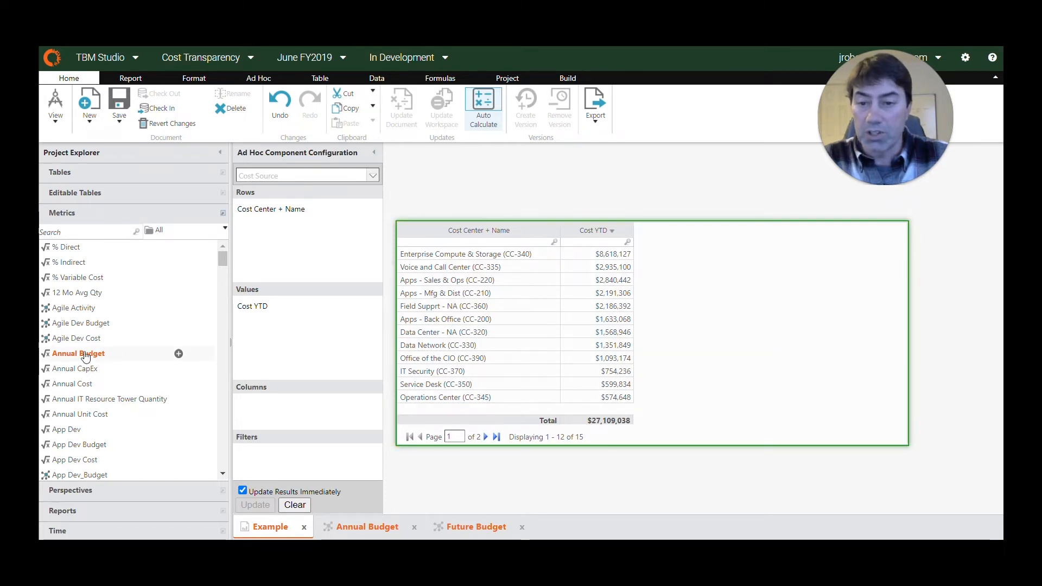
pyautogui.moveTo(85, 355); pyautogui.dragTo(300, 358)
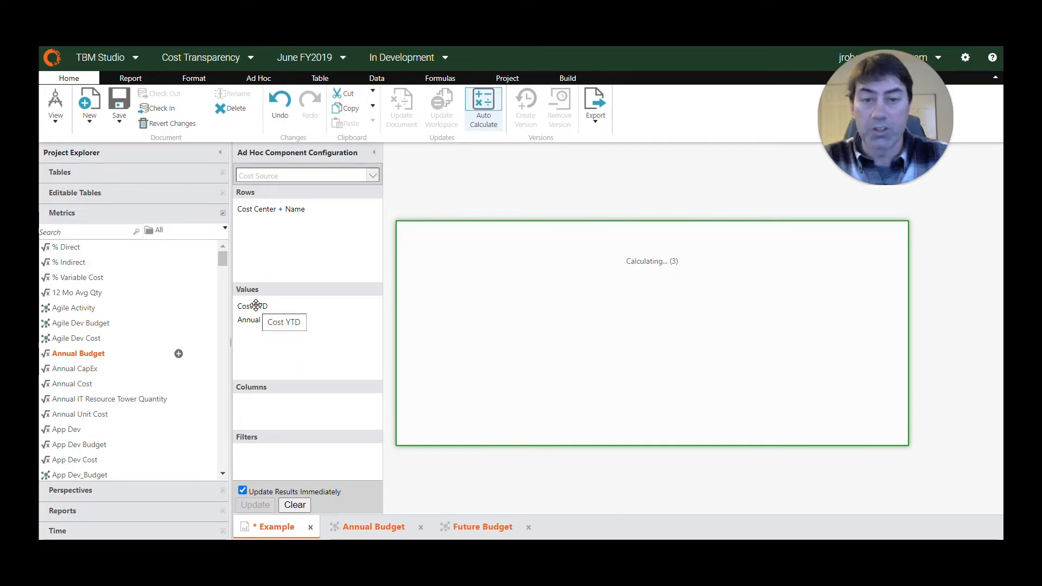
pyautogui.moveTo(256, 305); pyautogui.dragTo(482, 190)
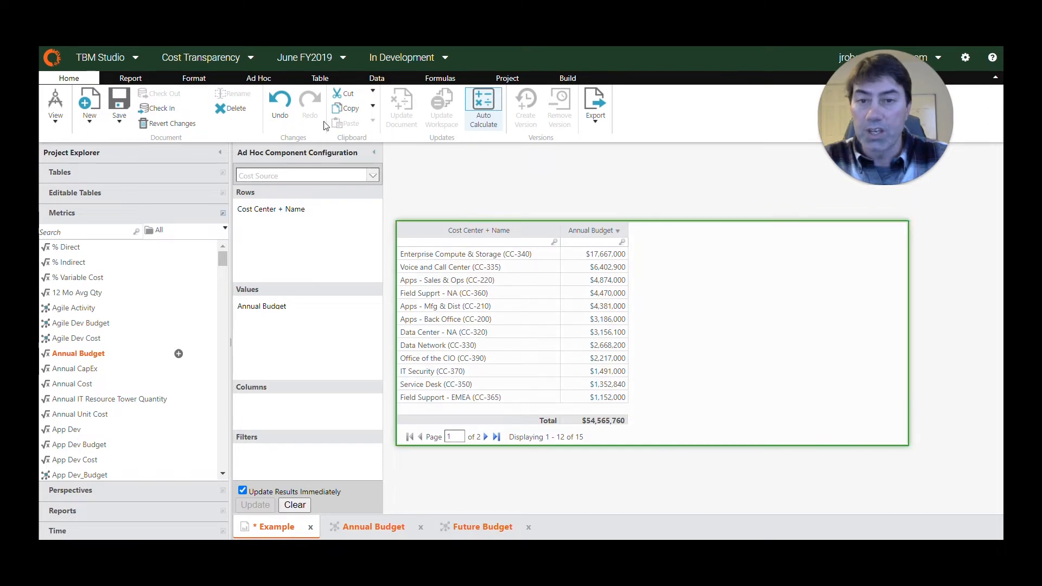
# - Insert a formula column named Forecast with =Cost YTD + Future Budget, formatted as Currency with 0 decimal places
pyautogui.click(377, 78)
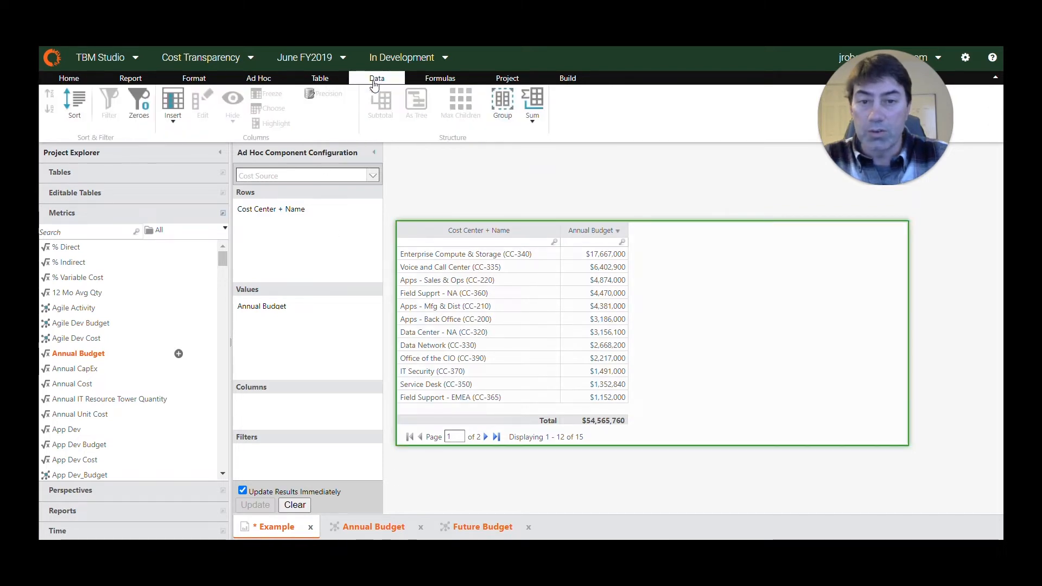
pyautogui.click(178, 126)
pyautogui.click(208, 134)
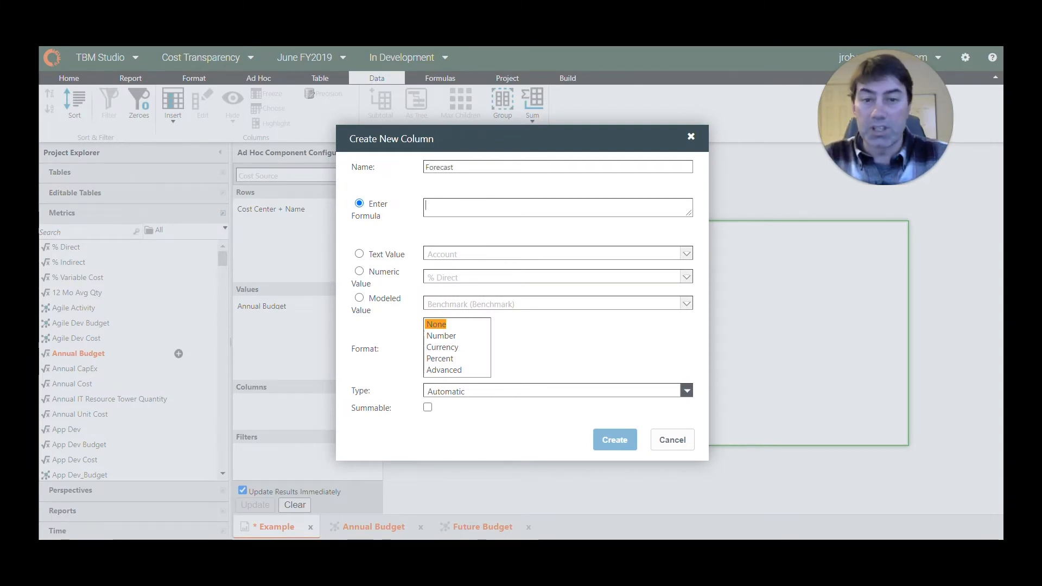
pyautogui.write('=')
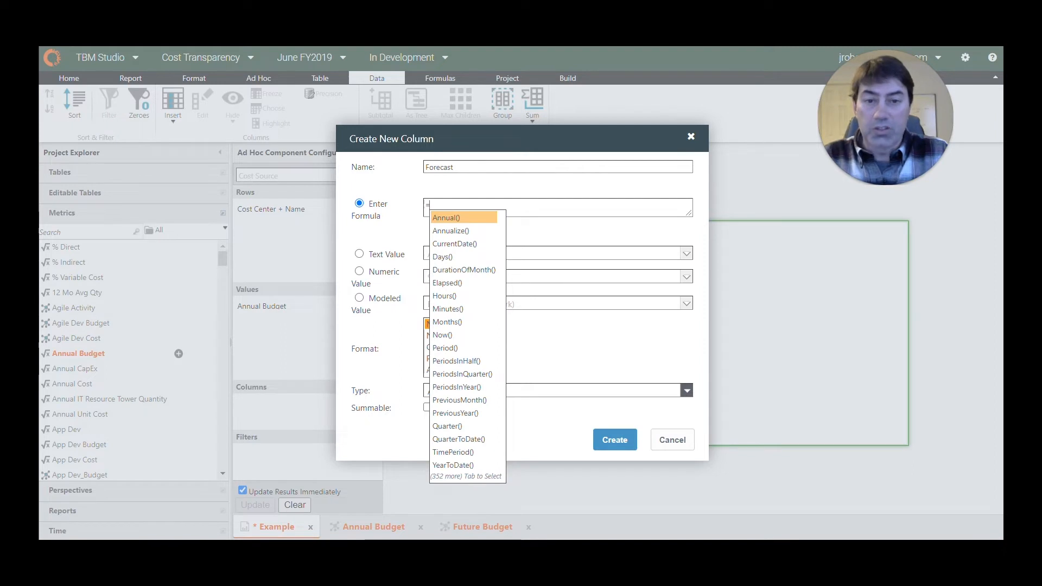
pyautogui.write('Cost')
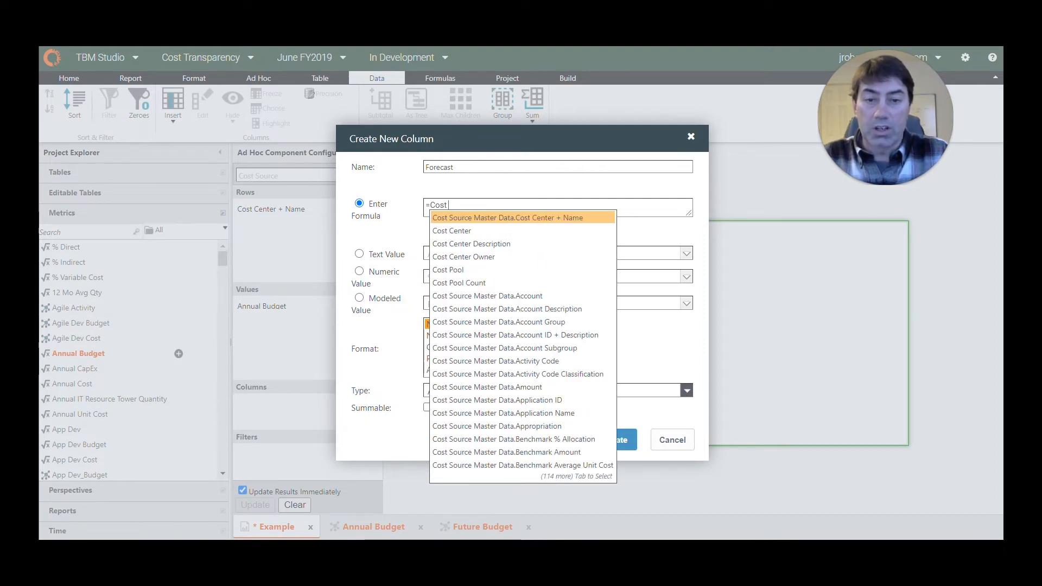
pyautogui.write(' Y')
pyautogui.press('Tab')
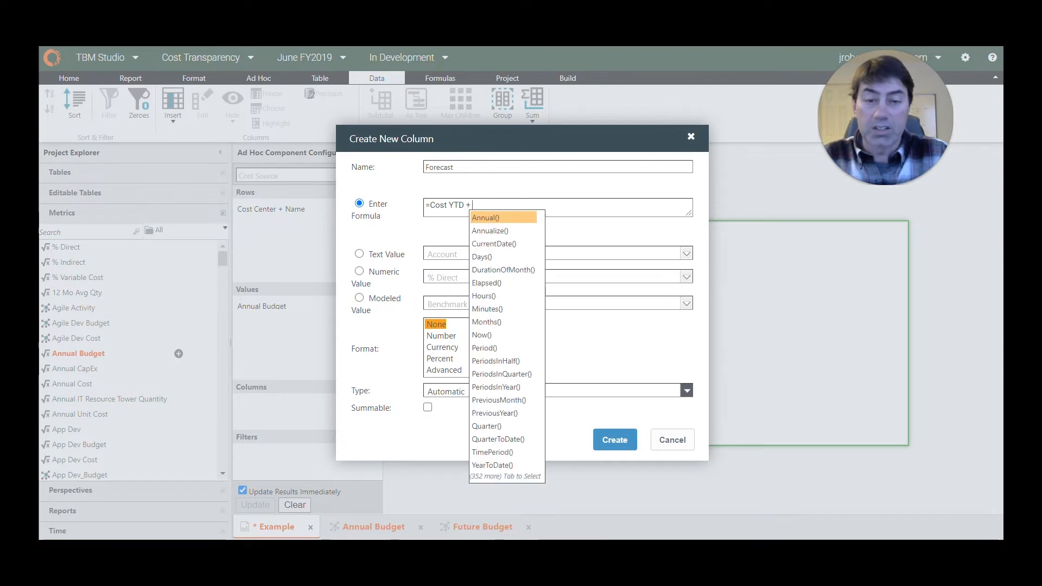
pyautogui.write('+ Futur')
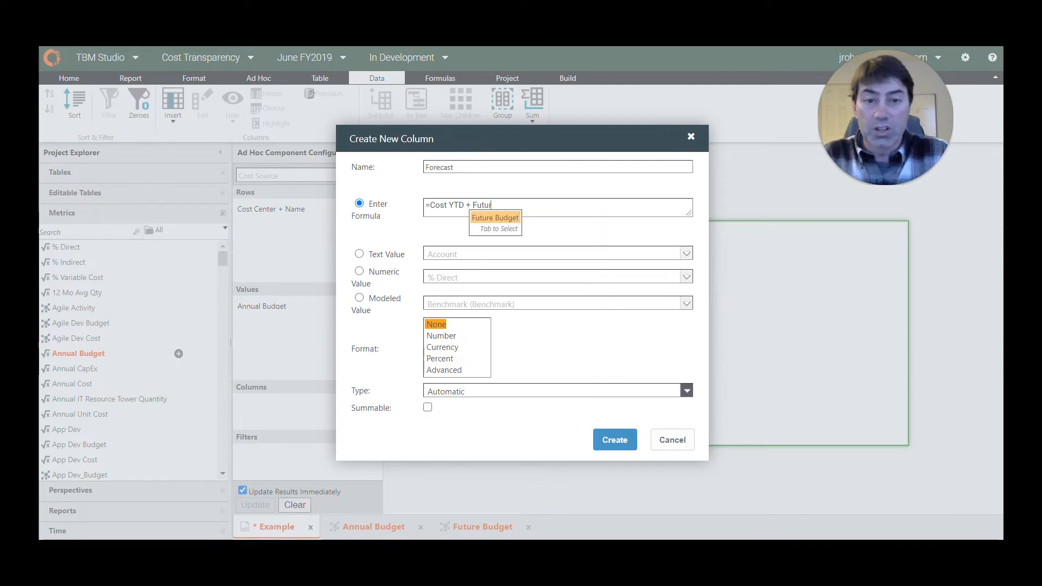
pyautogui.write('e')
pyautogui.press('Tab')
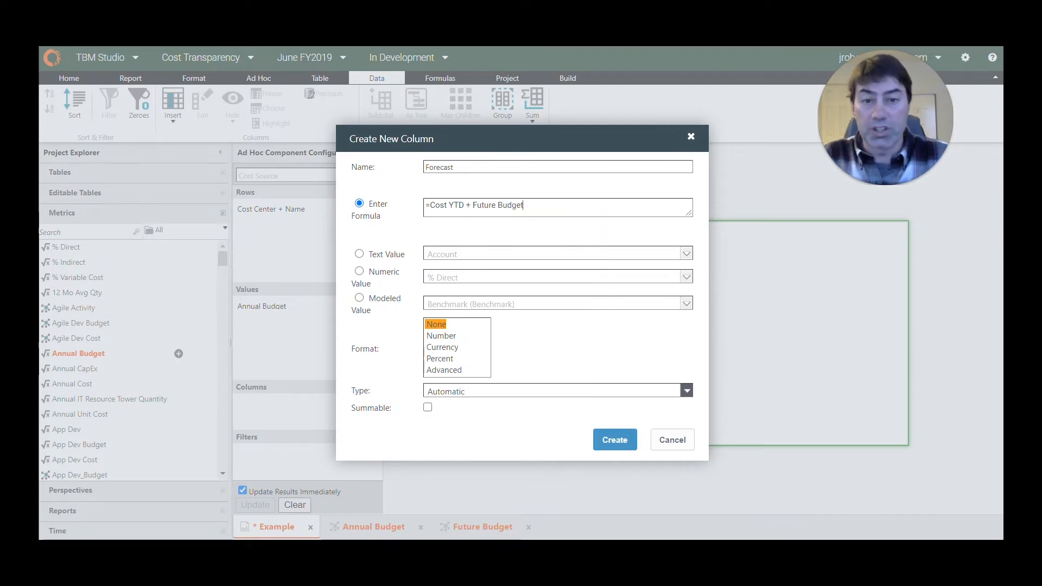
pyautogui.click(450, 347)
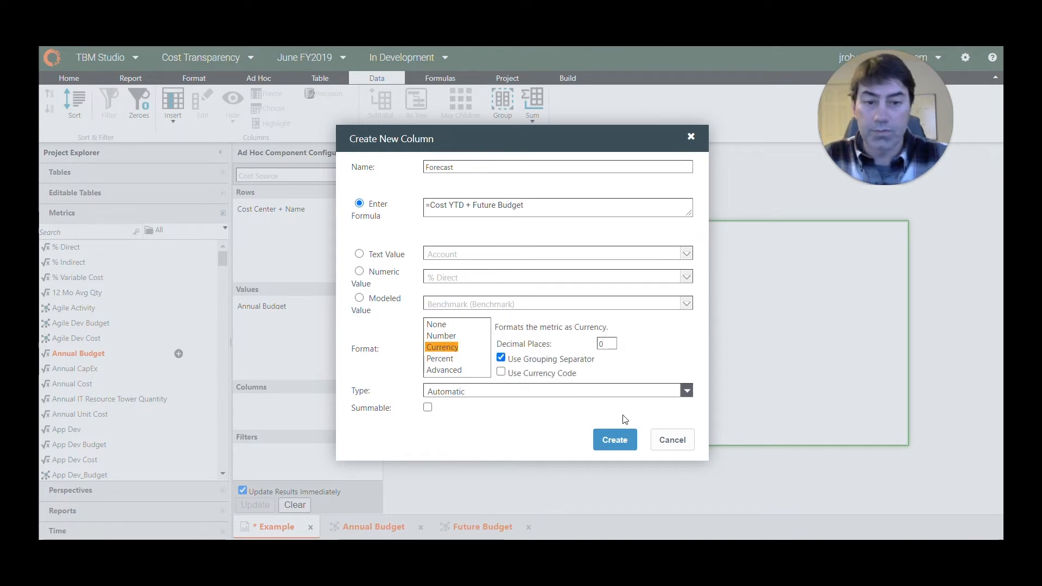
pyautogui.click(615, 439)
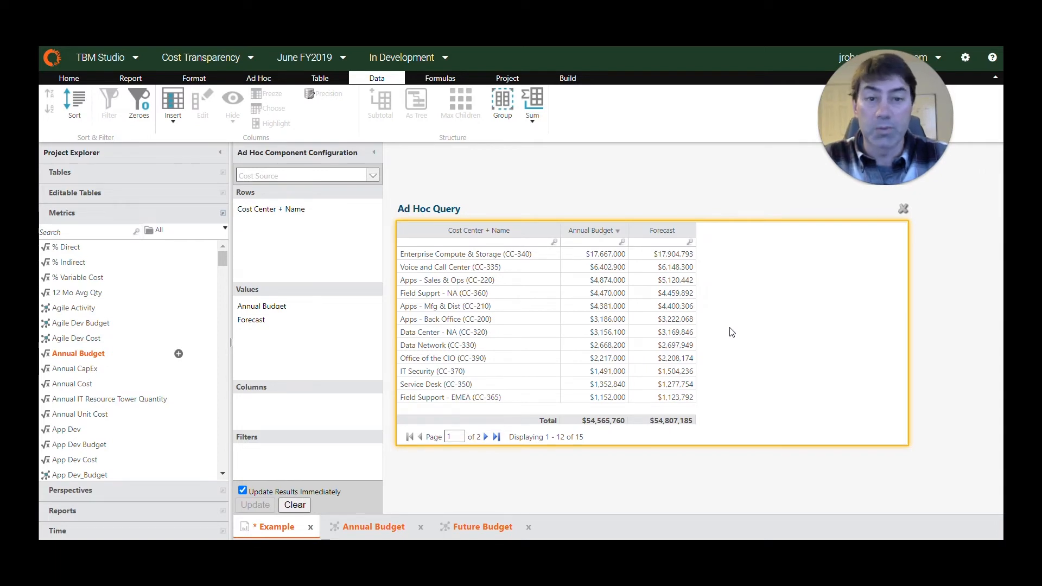
# - Start another formula column named Variance and enter =Annual Budget - Forecast as its formula
pyautogui.click(176, 125)
pyautogui.click(187, 135)
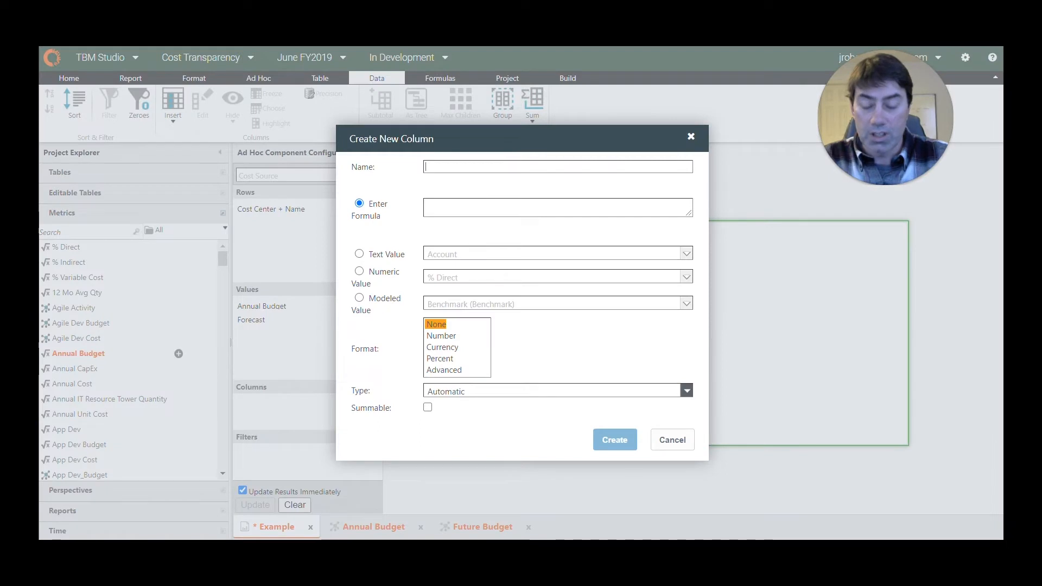
pyautogui.write('Variar')
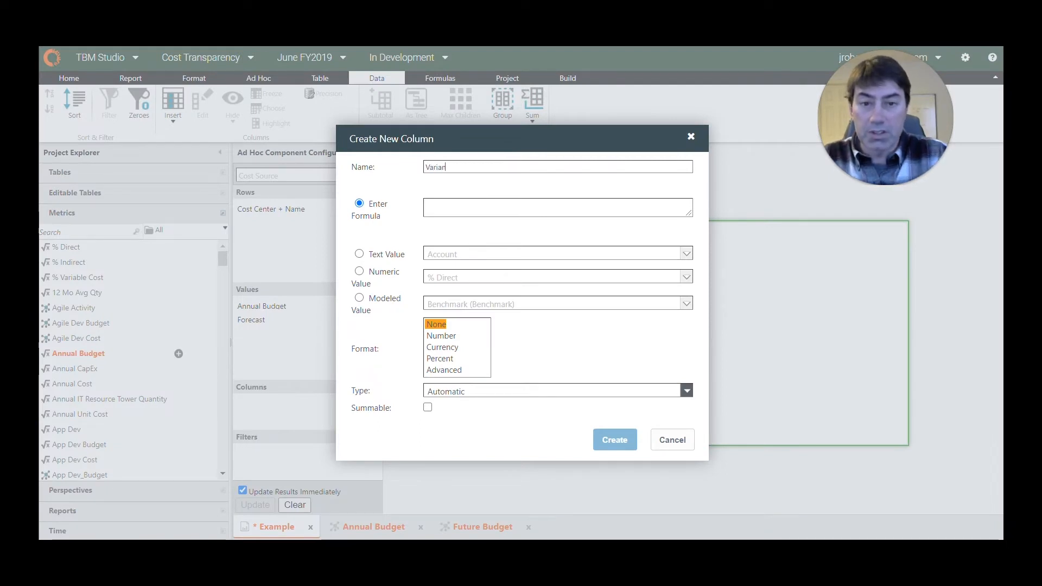
pyautogui.write('=Abbual')
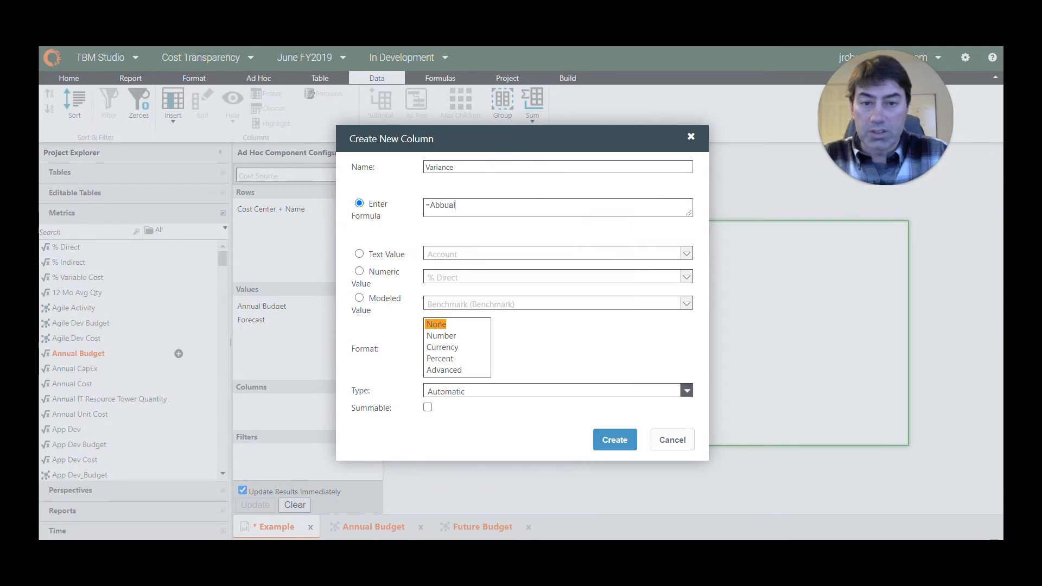
pyautogui.press('BackSpace')
pyautogui.write('nn')
pyautogui.write('ual Budget')
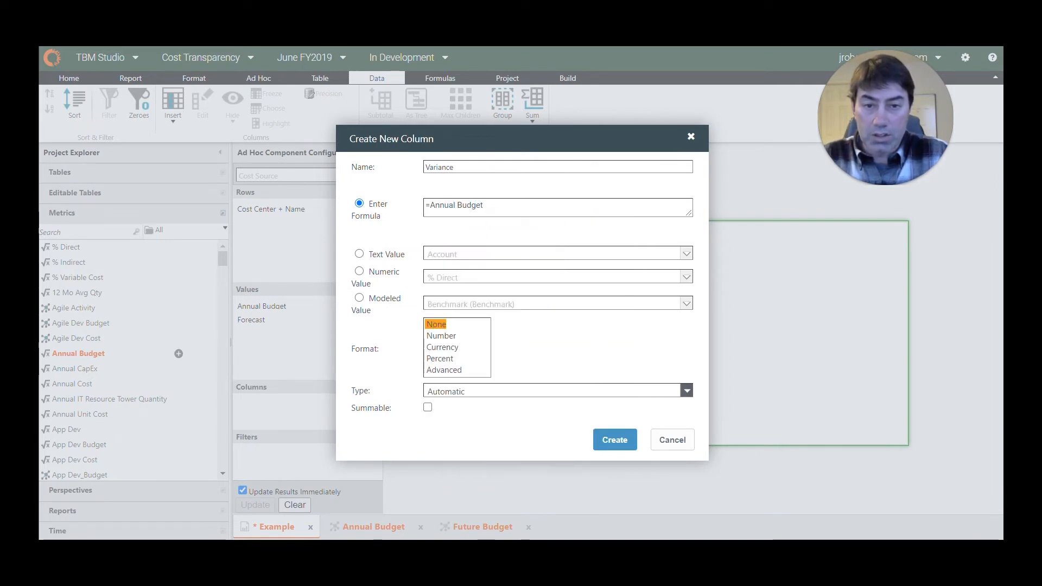
pyautogui.write(' - ')
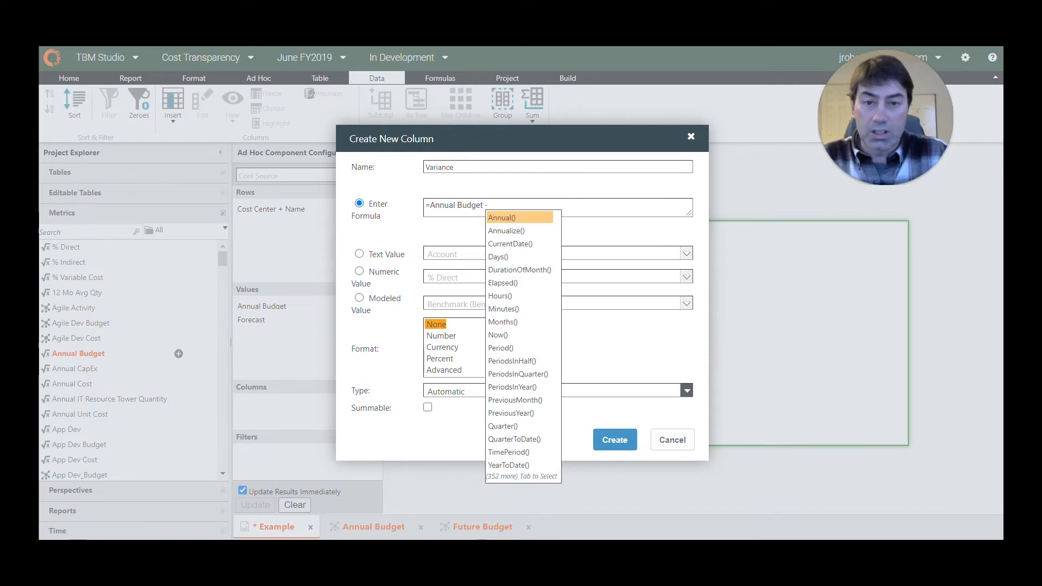
pyautogui.write('Fore')
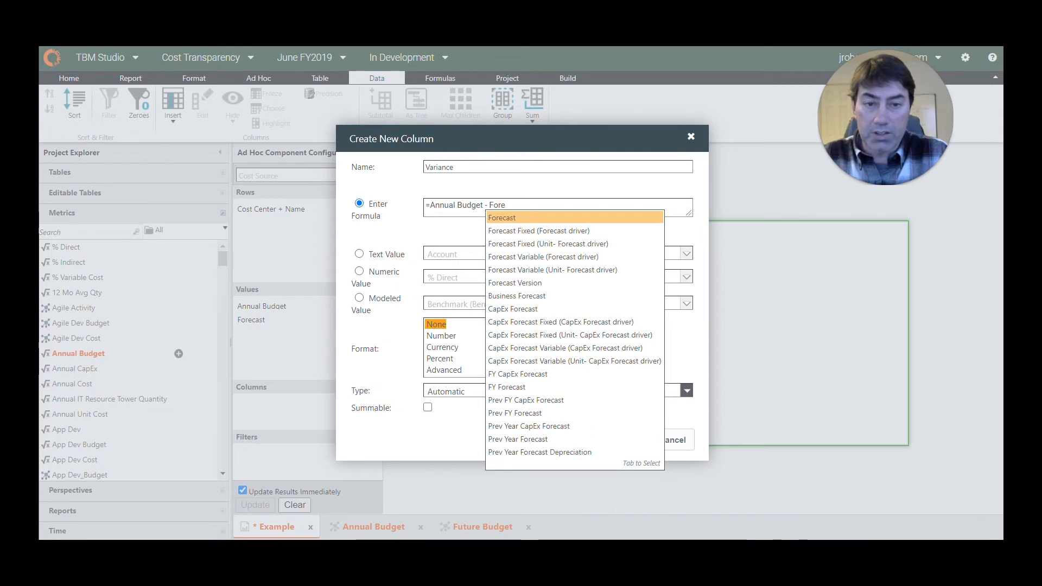
pyautogui.write('cast')
pyautogui.click(450, 237)
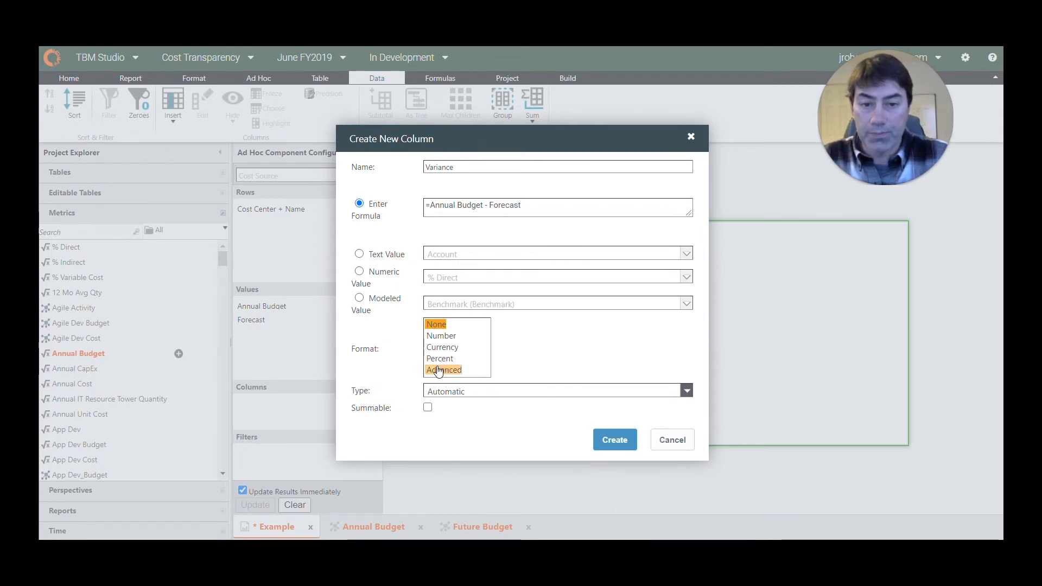
# - Format the Variance column as Currency with 0 decimal places and create it
pyautogui.click(442, 348)
pyautogui.doubleClick(599, 343)
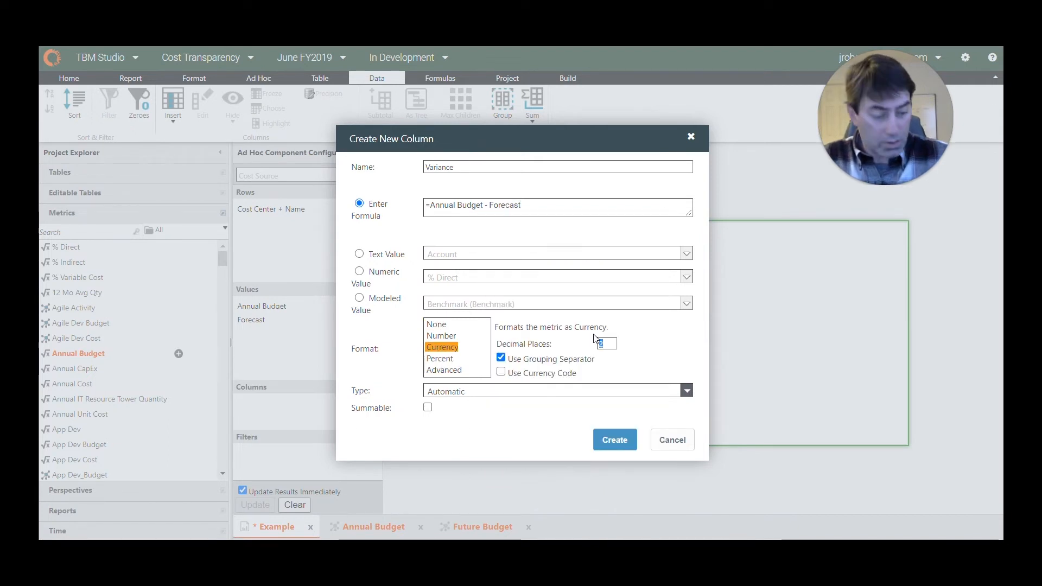
pyautogui.write('0')
pyautogui.click(618, 440)
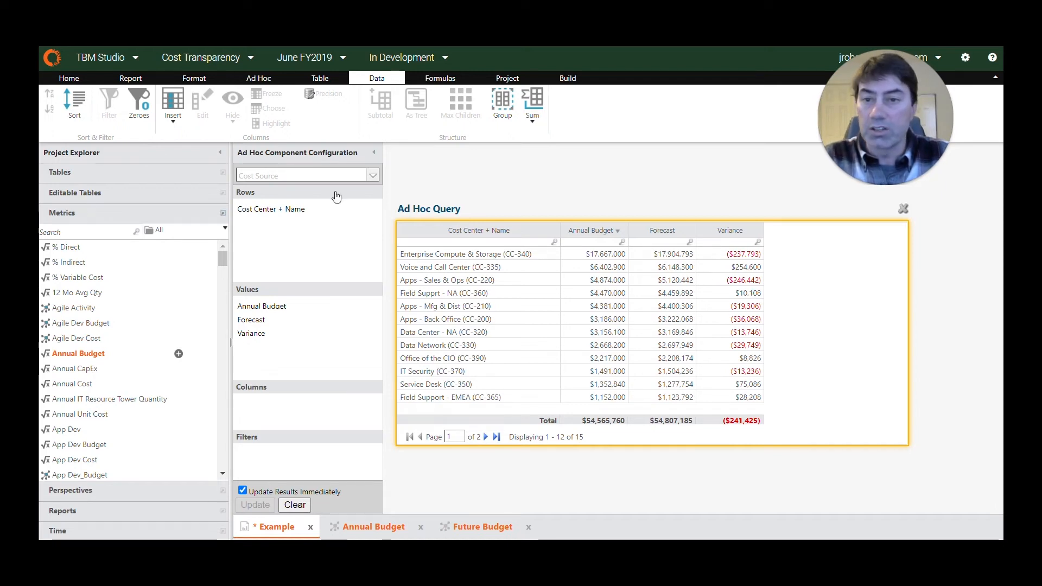
# - Start a new formula column in the cost center table and name it Variance %
pyautogui.click(172, 120)
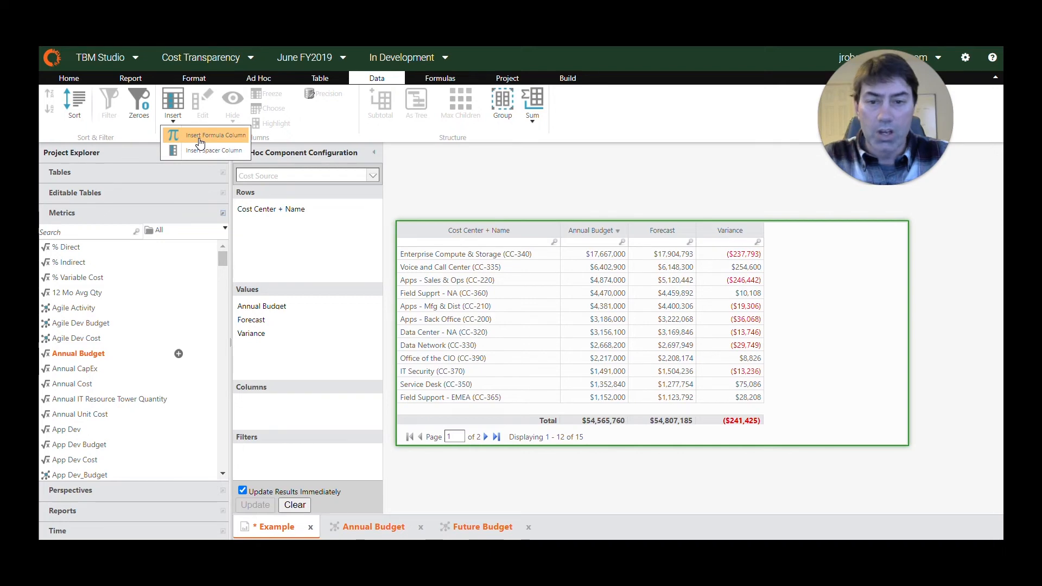
pyautogui.click(201, 137)
pyautogui.write('V')
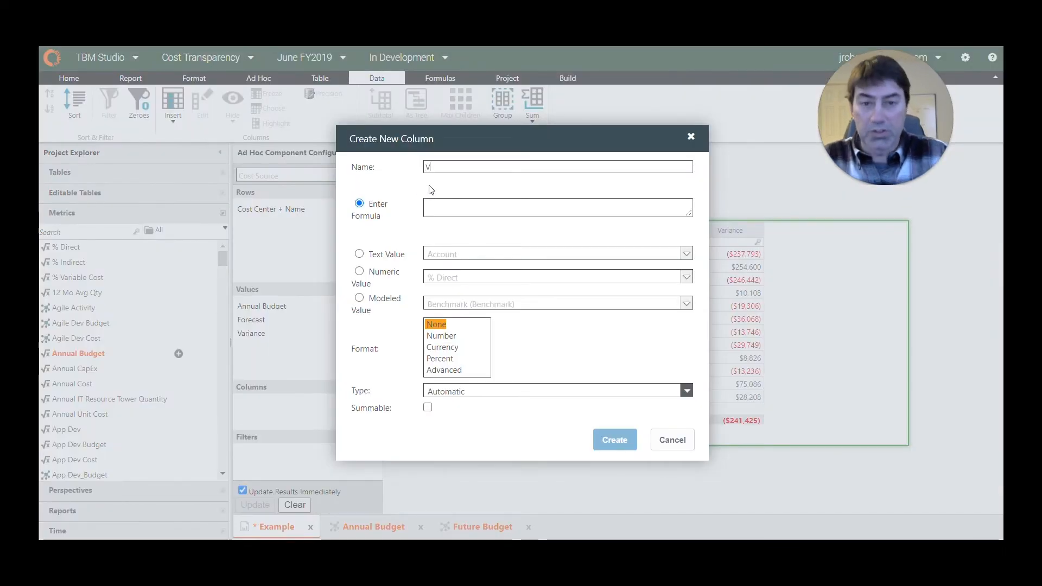
pyautogui.write('ariance')
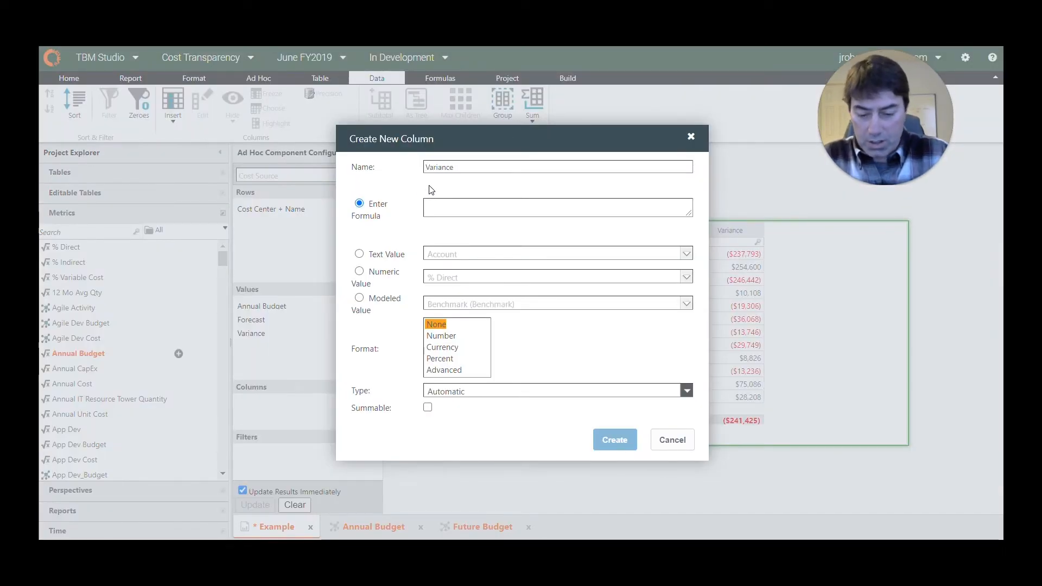
pyautogui.write(' %')
pyautogui.press('Tab')
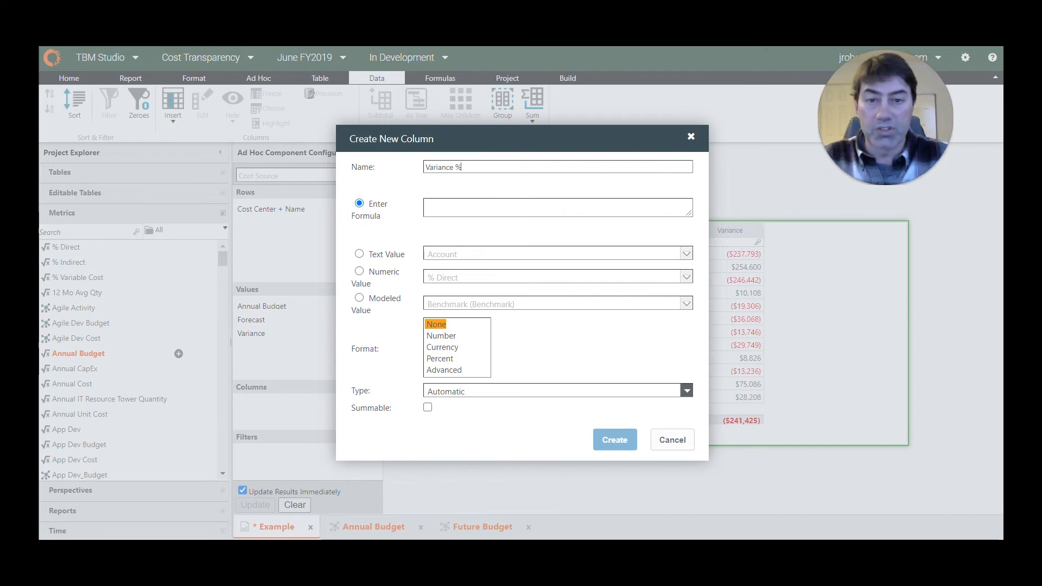
# - Enter =(Annual Budget - Forecast) / Annual Budget as the Variance % formula and create the column in Percent format
pyautogui.write('=')
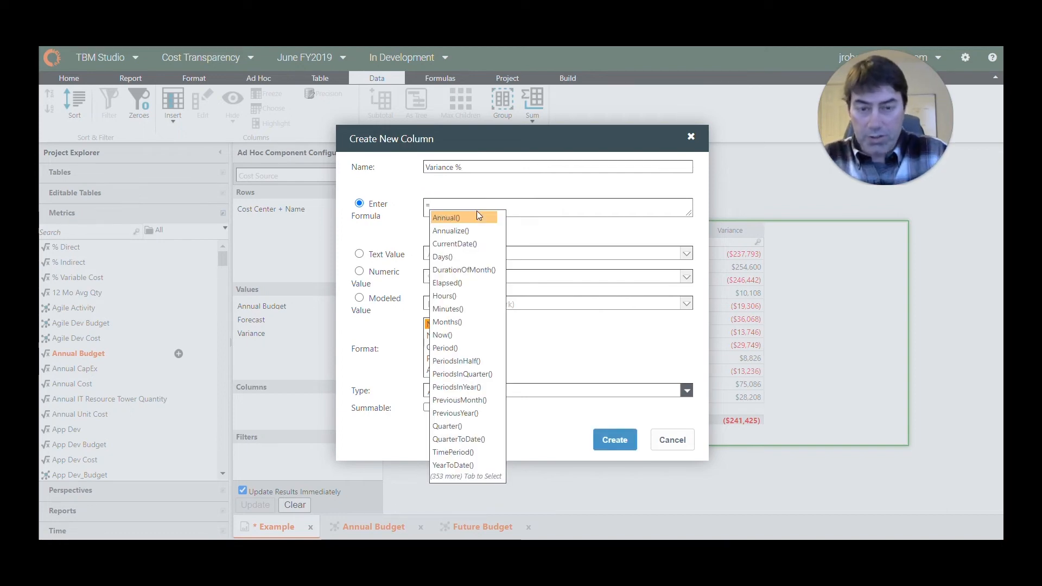
pyautogui.write('Annaul')
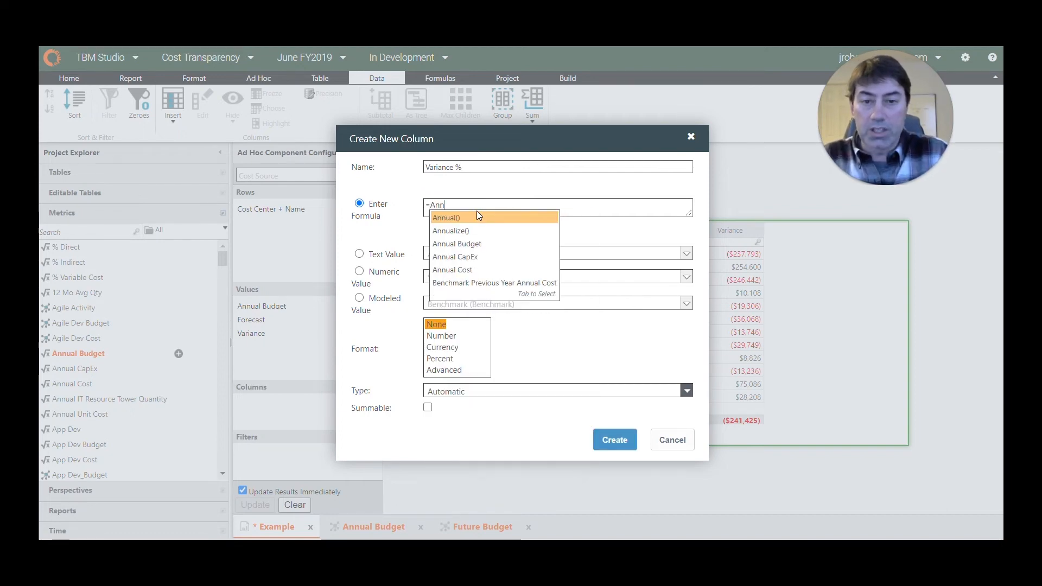
pyautogui.press('BackSpace')
pyautogui.press('BackSpace')
pyautogui.write('ual')
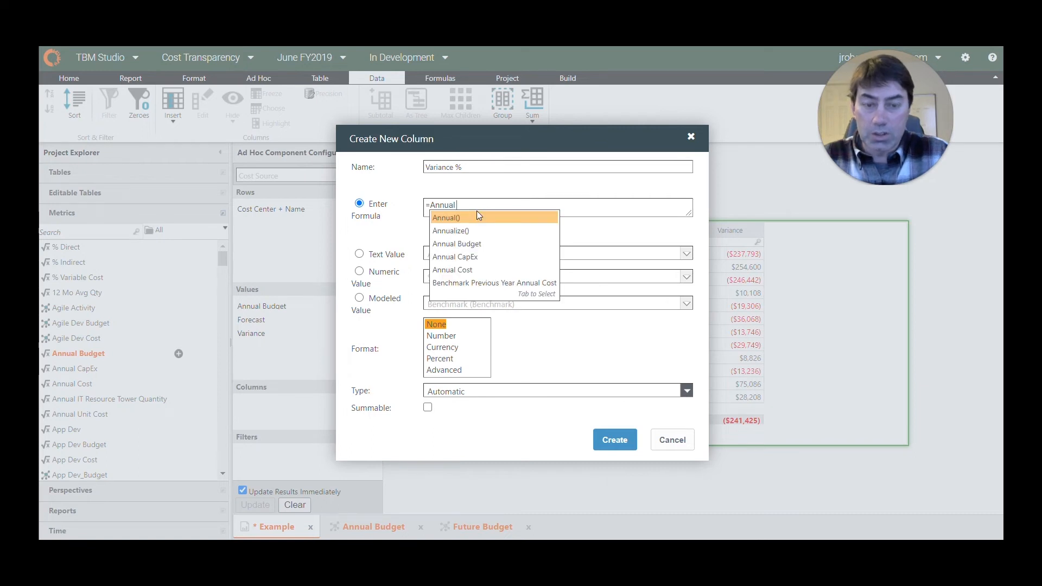
pyautogui.write(' Budget -')
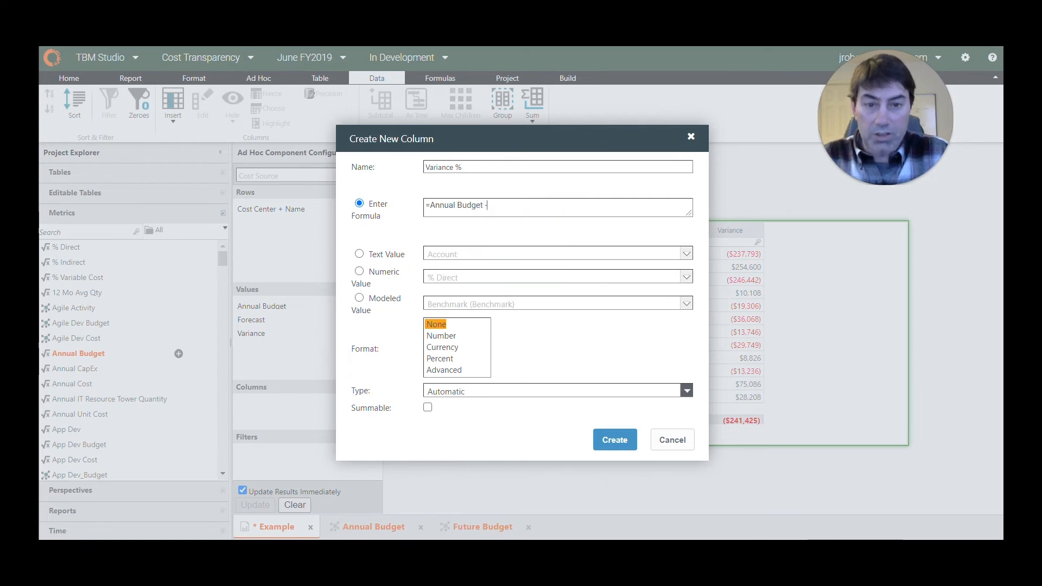
pyautogui.write(' Forecast')
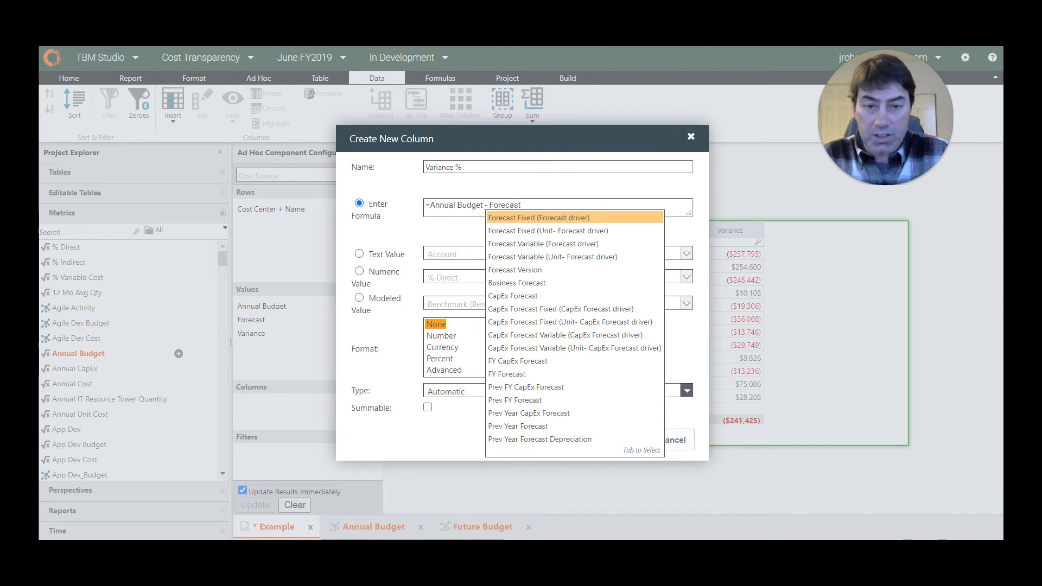
pyautogui.write(' / Annua')
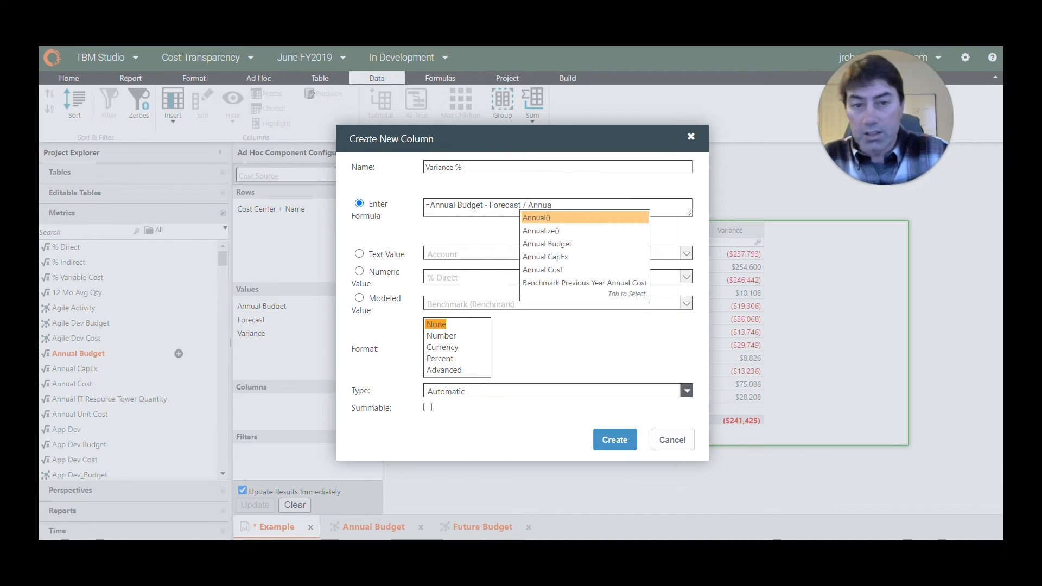
pyautogui.write('l Budget')
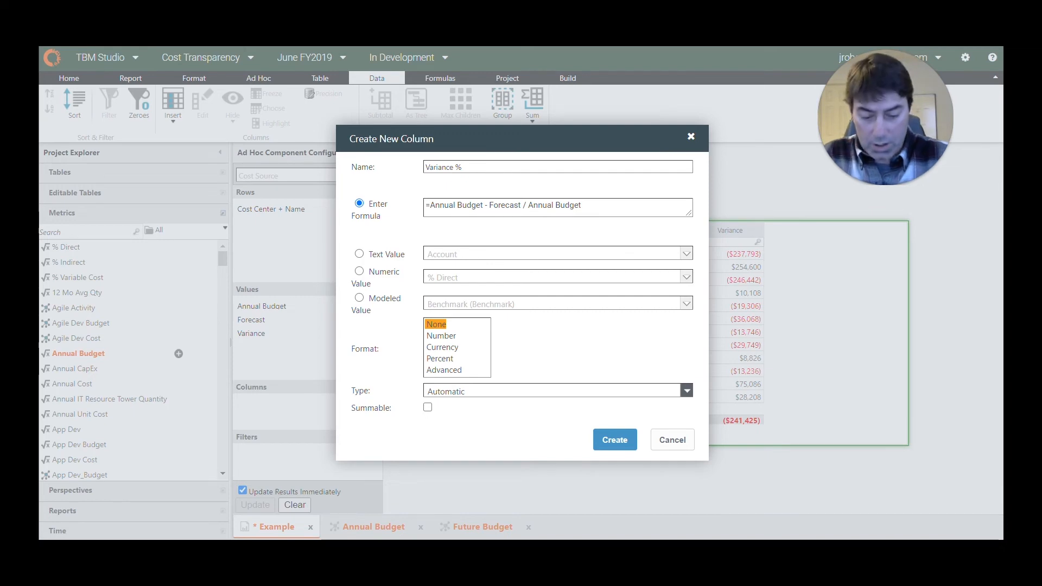
pyautogui.write('(')
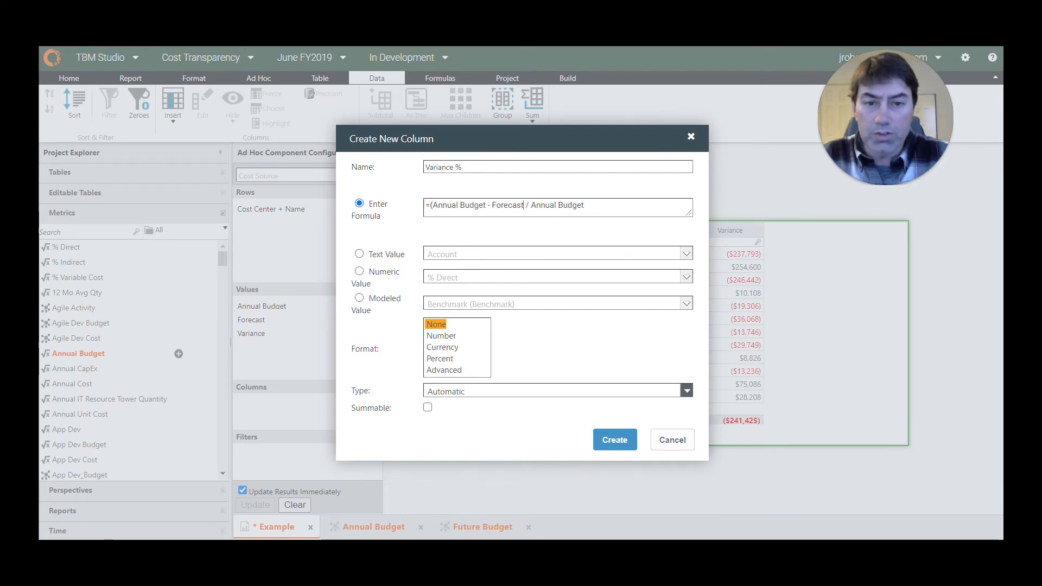
pyautogui.write(')')
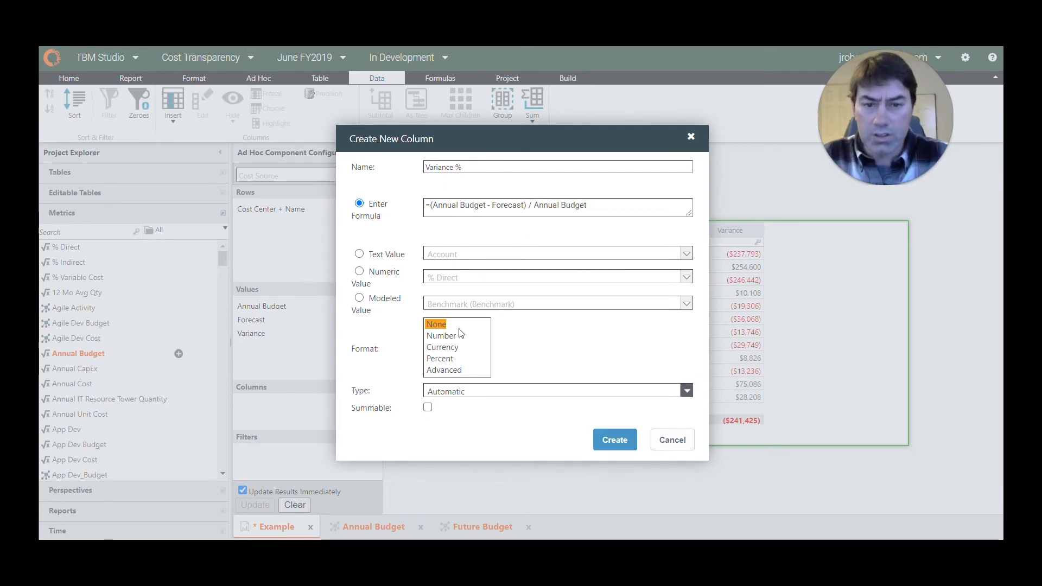
pyautogui.click(439, 359)
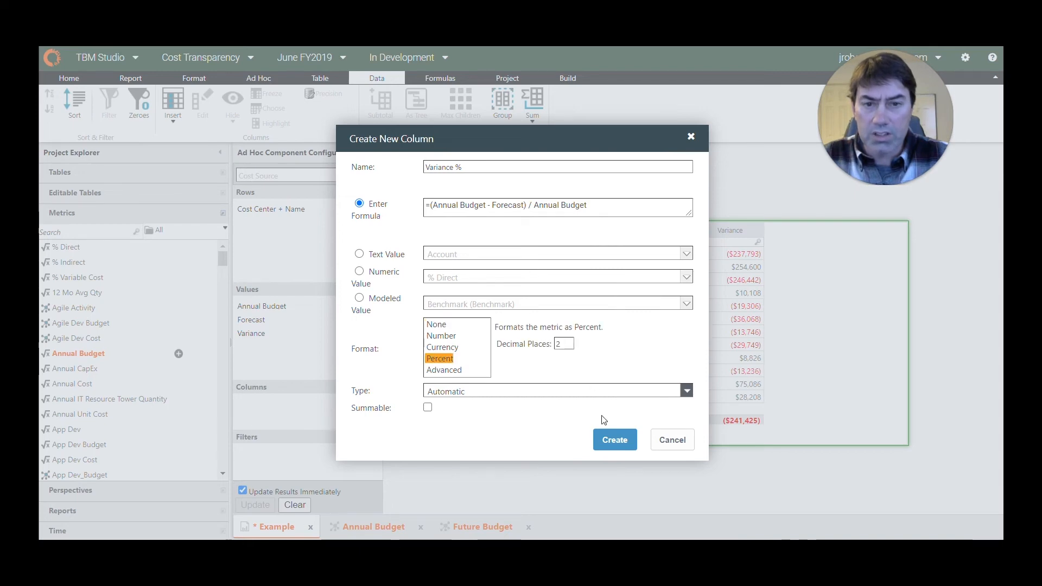
pyautogui.click(616, 443)
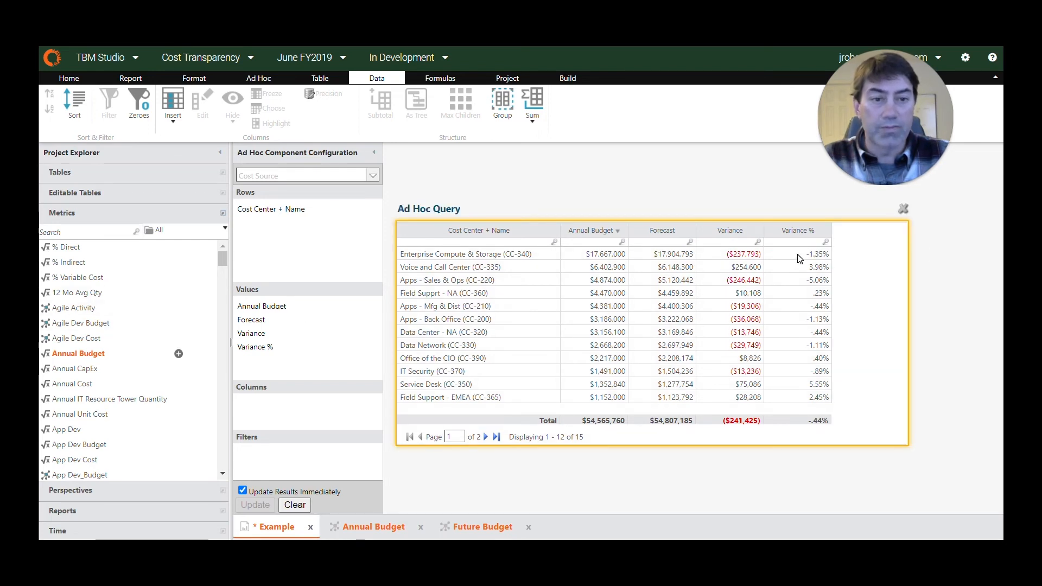
# - Change the Variance % column to the Advanced format =NumberFormat($_,"<font color='black'>#,###.##%</font>;<font color='red'>(#,###.##%)</font>")
pyautogui.click(795, 358)
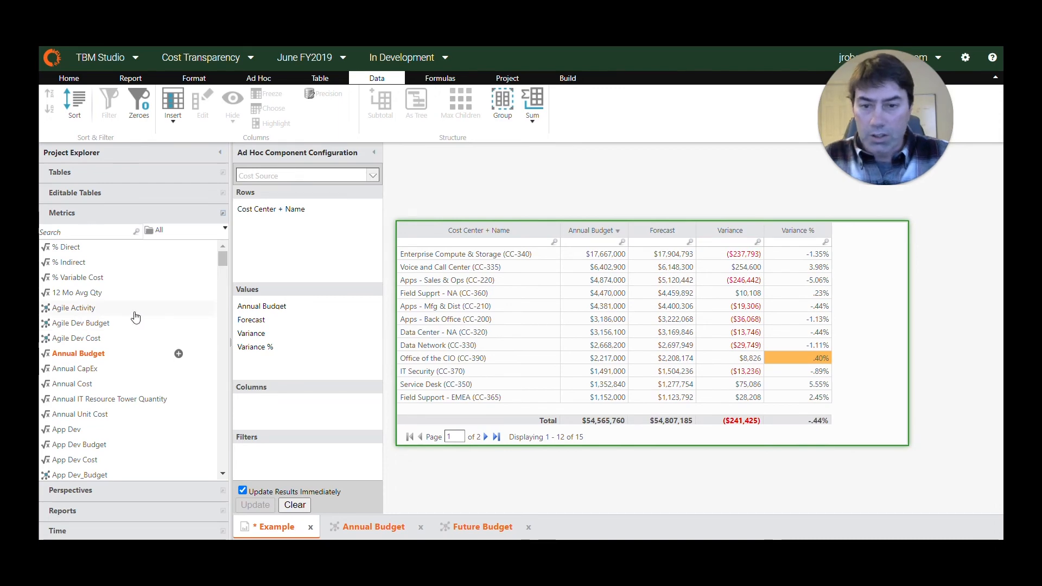
pyautogui.click(808, 235)
pyautogui.click(207, 113)
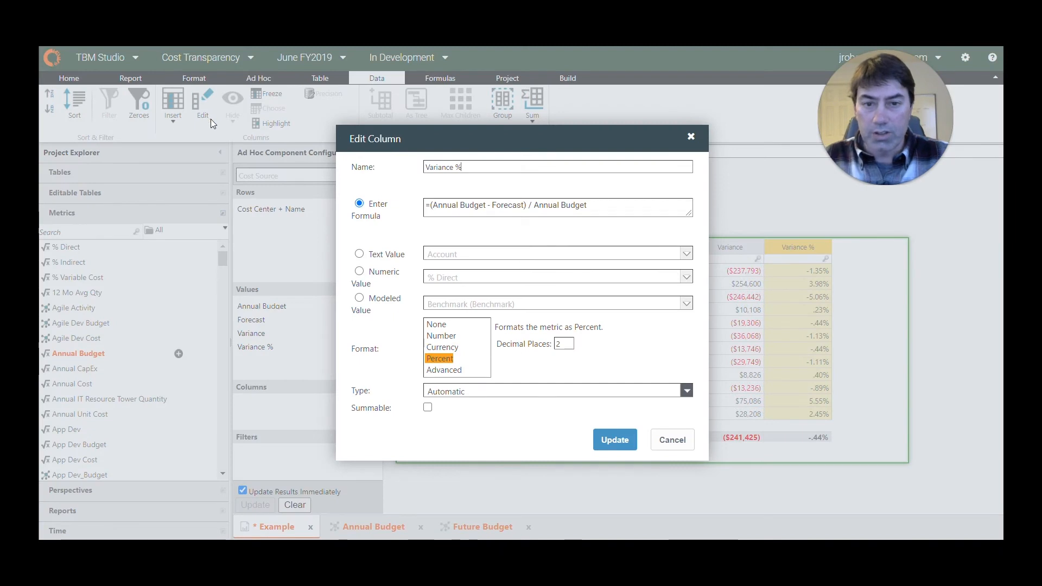
pyautogui.click(444, 370)
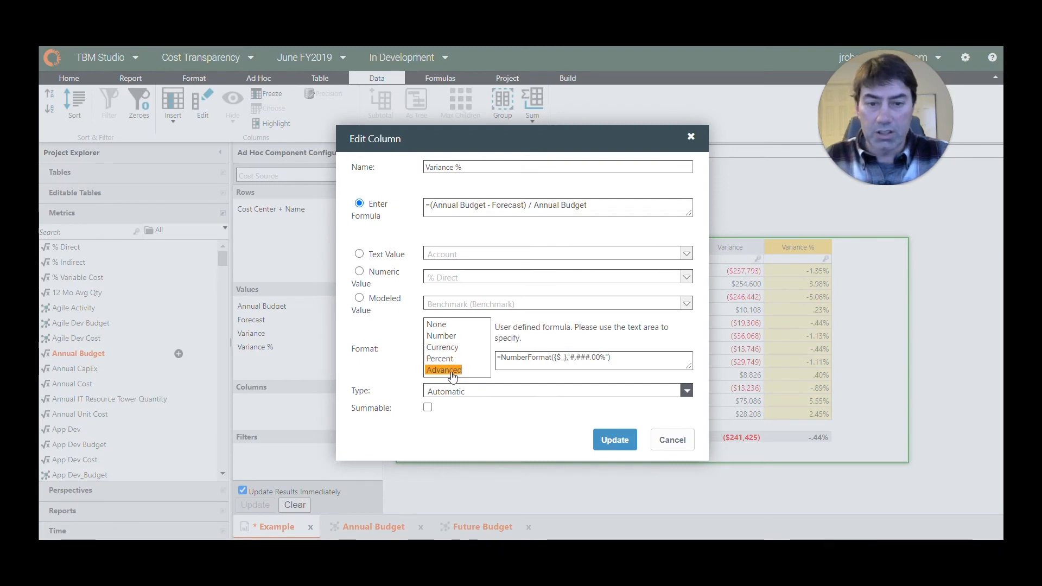
pyautogui.moveTo(496, 357); pyautogui.dragTo(611, 357)
pyautogui.write('=NumberFormat($_,"<font color=\'black\'>#,###.##%</font>;<font color=\'red\'>(#,###.##%)</font>")')
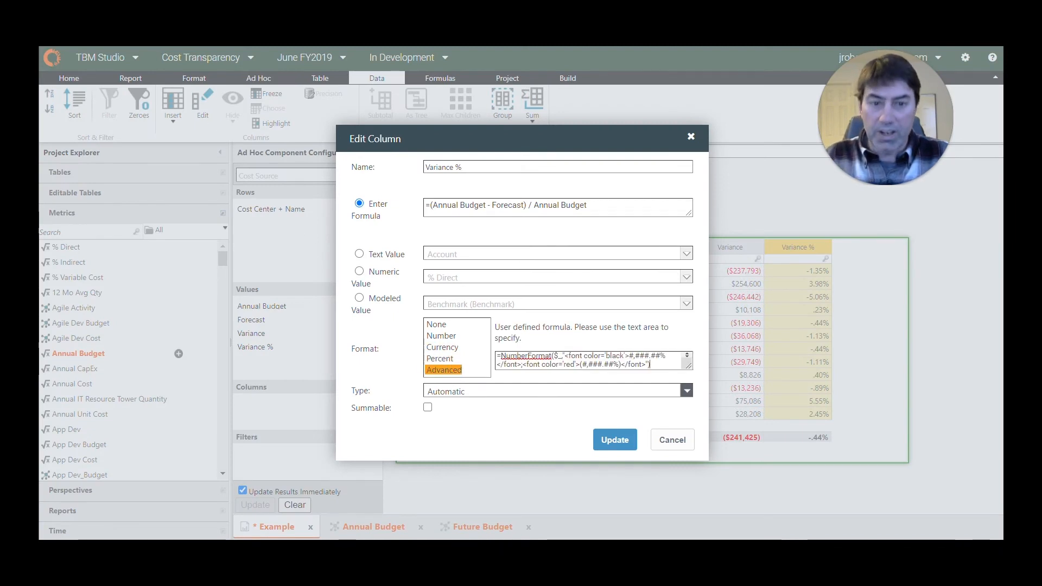
pyautogui.click(622, 437)
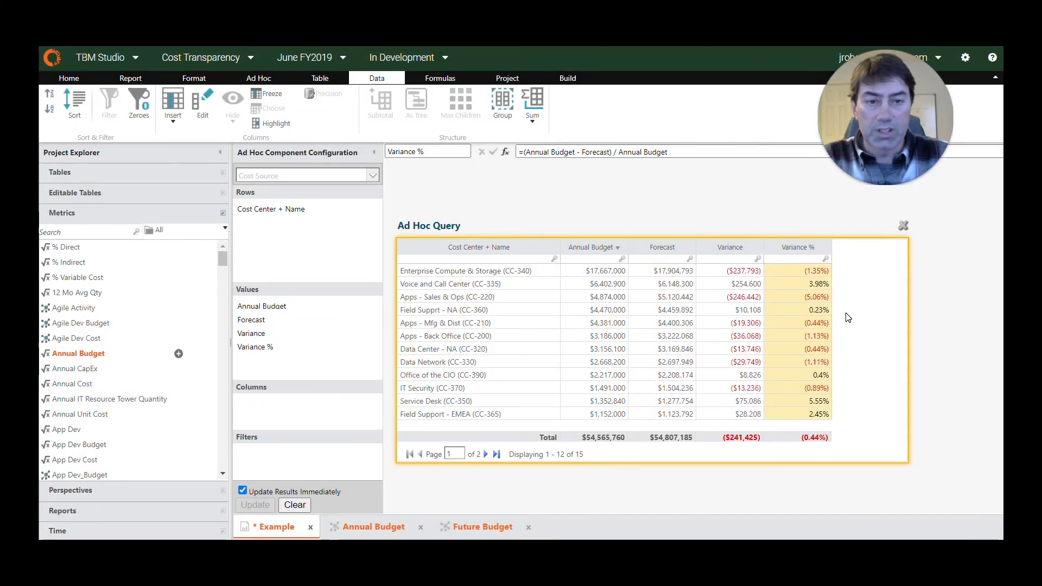
# - Group the Annual Budget, Forecast, Variance and Variance % columns under the group name Annual
pyautogui.click(596, 247)
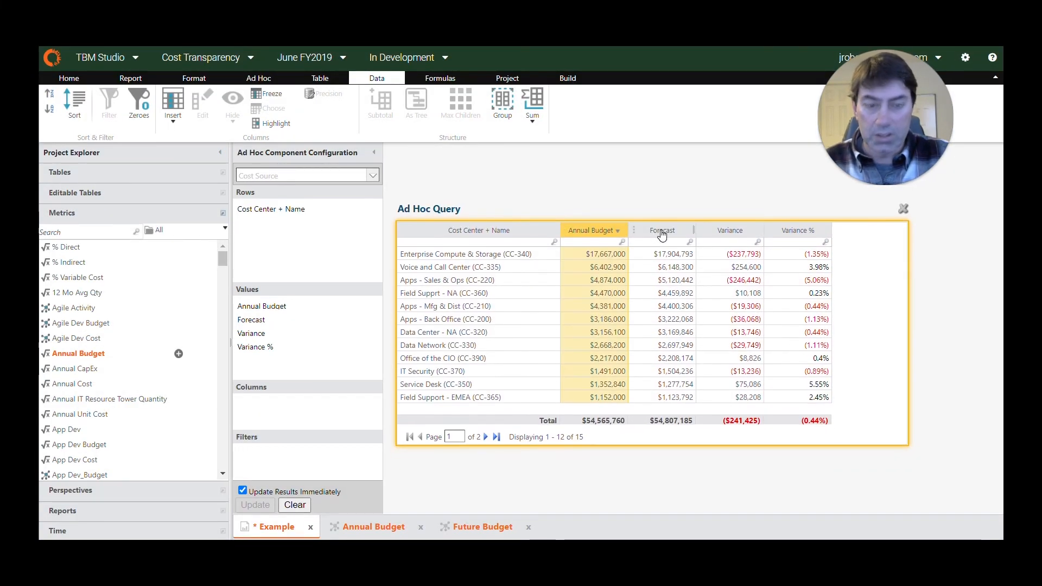
pyautogui.keyDown('ctrl'); pyautogui.click(665, 232); pyautogui.keyUp('ctrl')
pyautogui.keyDown('ctrl'); pyautogui.click(722, 233); pyautogui.keyUp('ctrl')
pyautogui.keyDown('ctrl'); pyautogui.click(795, 233); pyautogui.keyUp('ctrl')
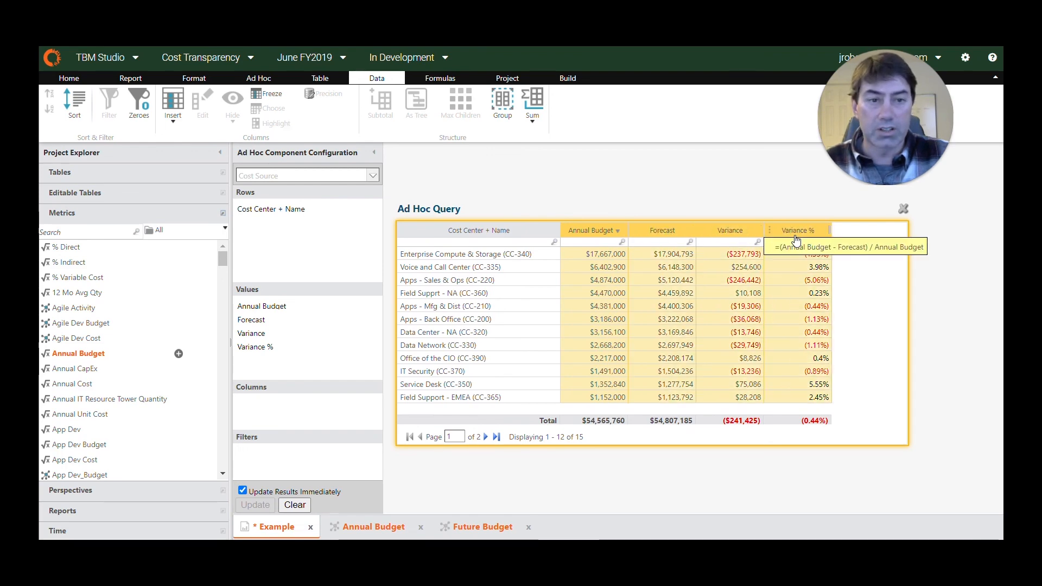
pyautogui.rightClick(796, 233)
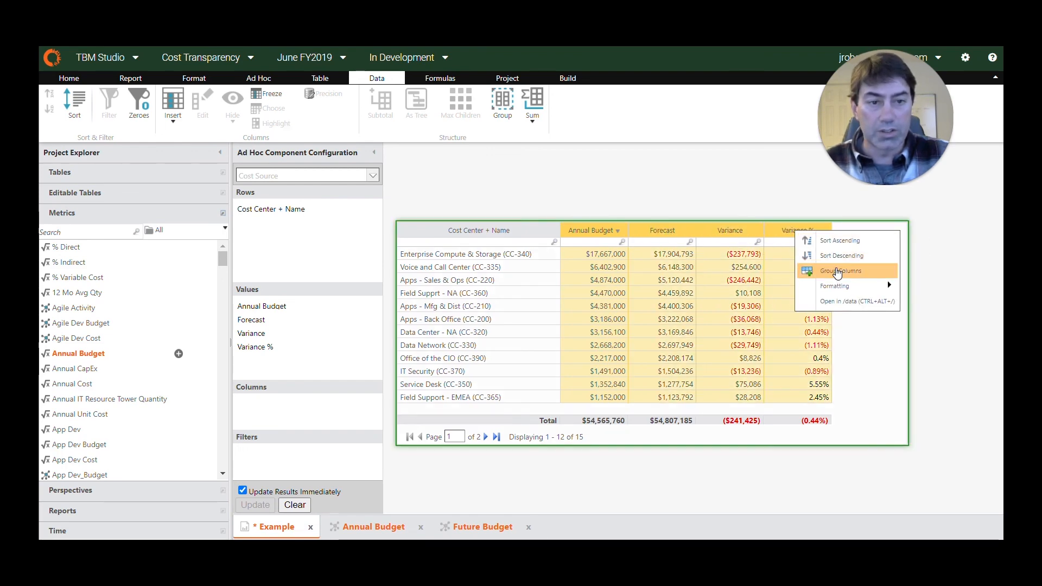
pyautogui.click(838, 270)
pyautogui.write('Annual')
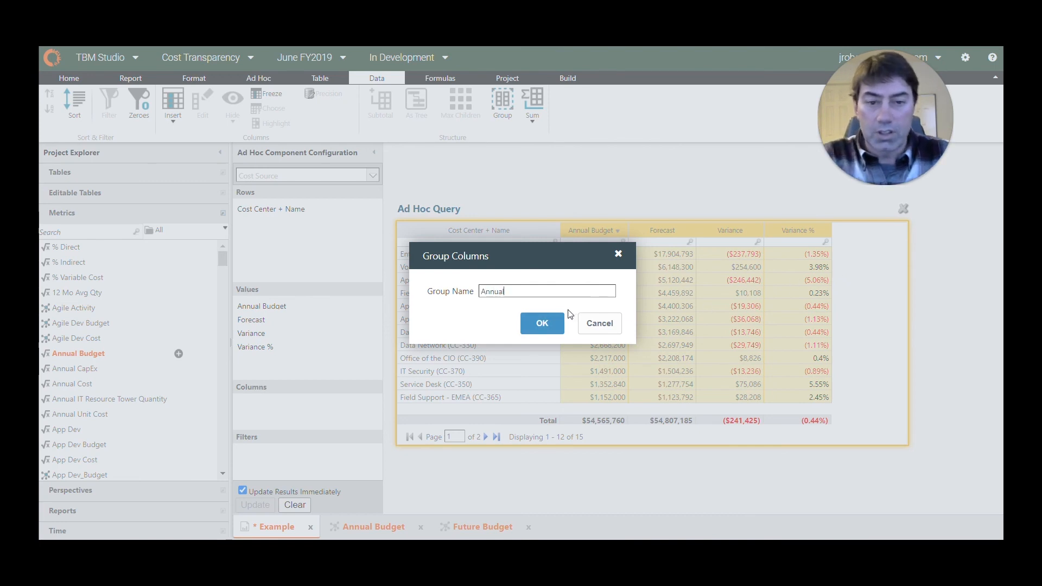
pyautogui.click(539, 324)
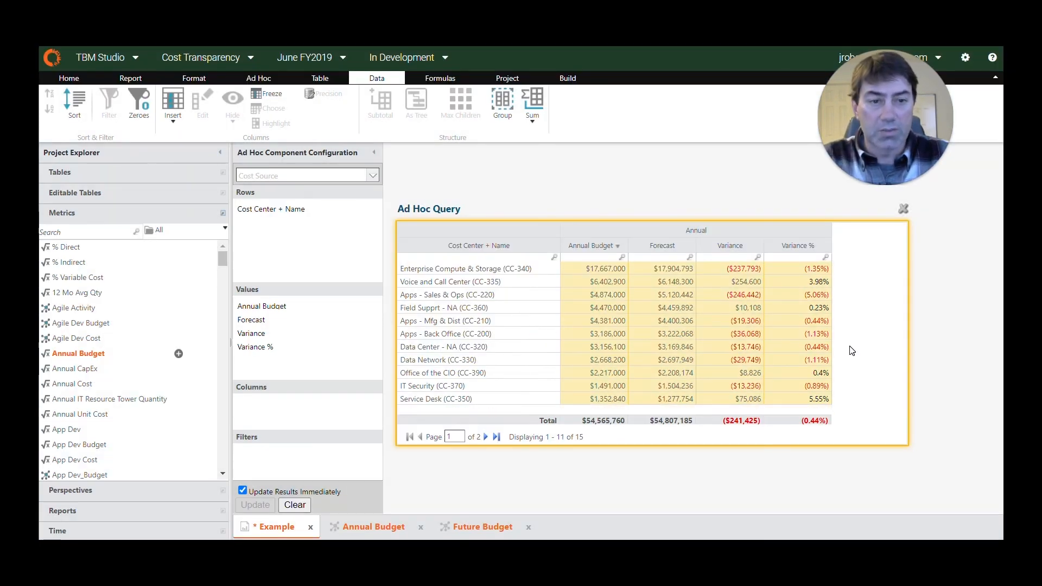
# - Extend the cost center table's height downward so more rows fit on one page, and save the Example report
pyautogui.moveTo(852, 446); pyautogui.dragTo(853, 499)
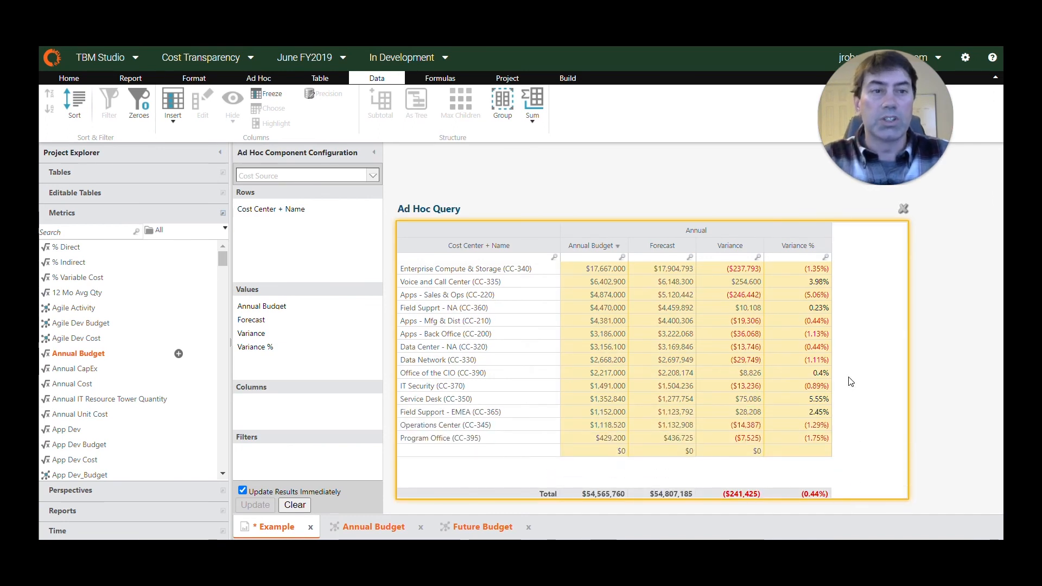
pyautogui.click(69, 78)
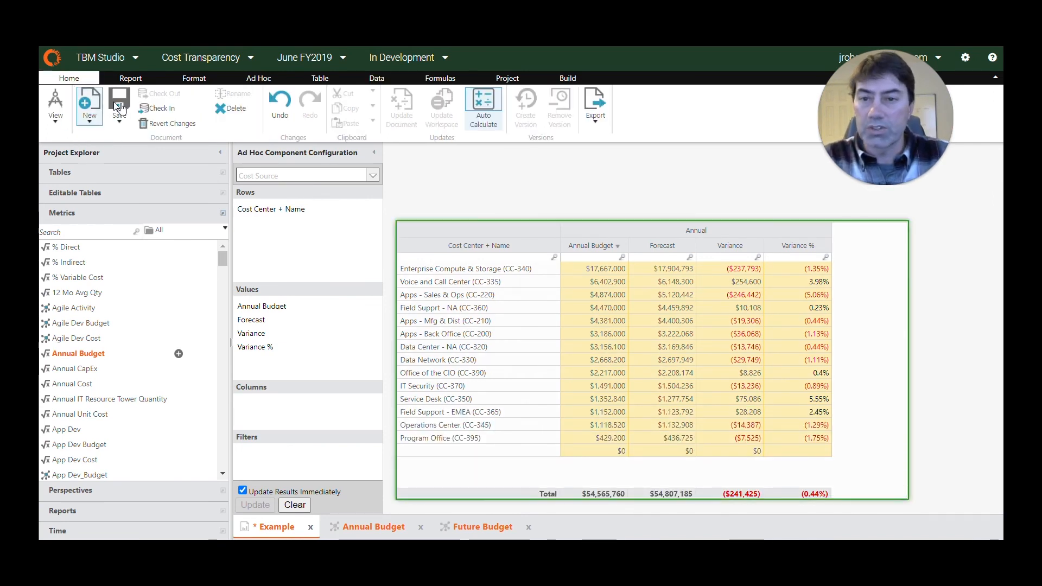
pyautogui.click(125, 105)
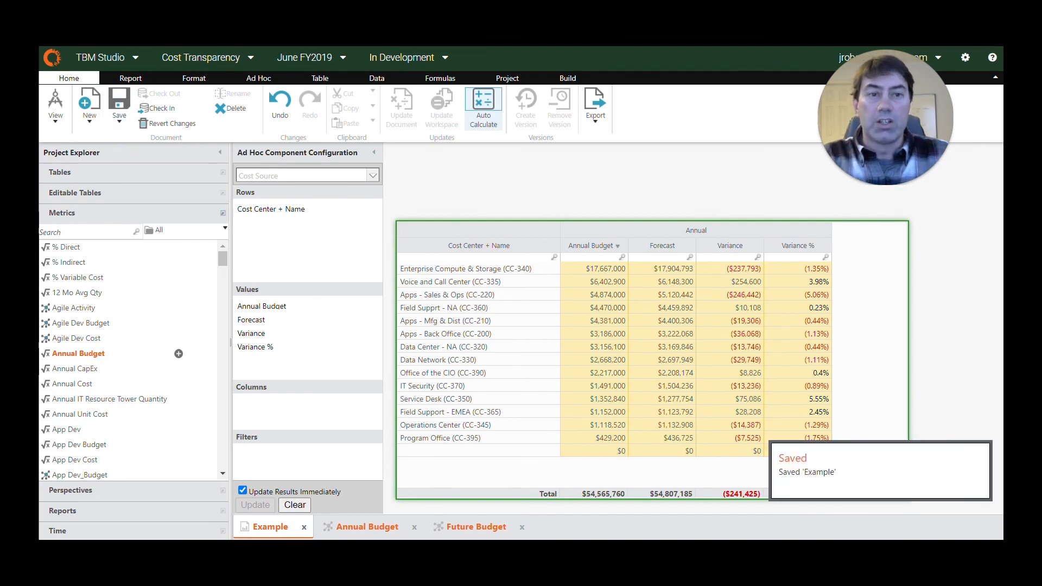